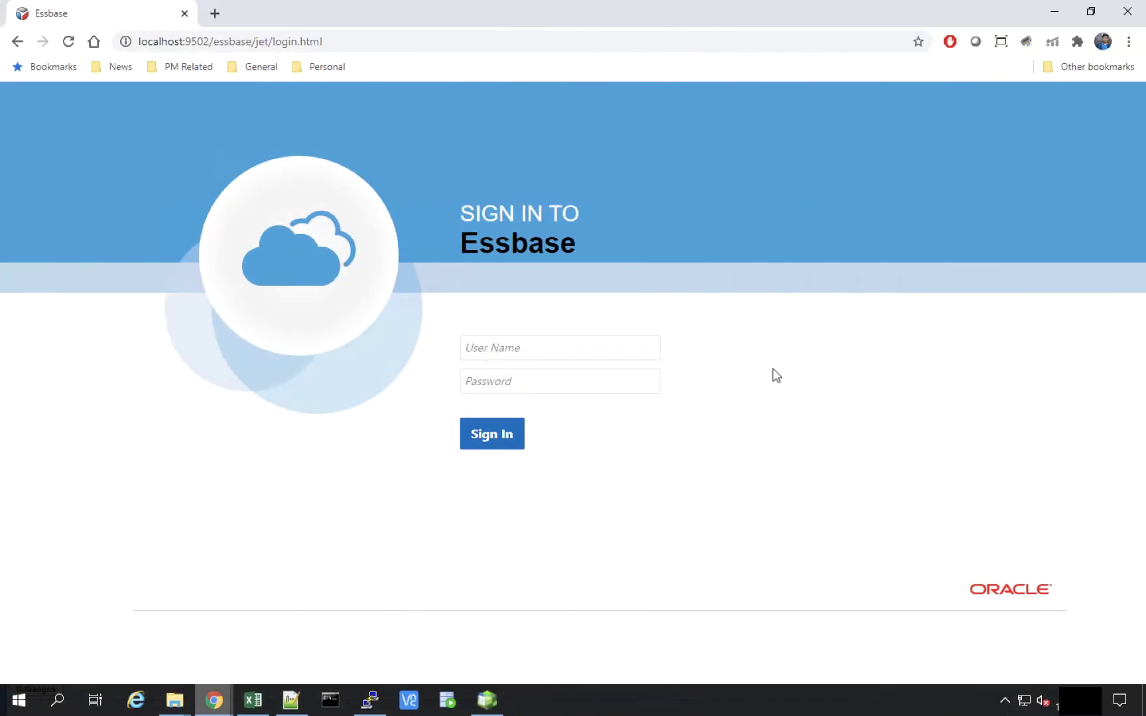
Sign in to EPM Workspace as the admin user with the account password.
{"action": "mouse_move", "coordinate": [229, 696]}
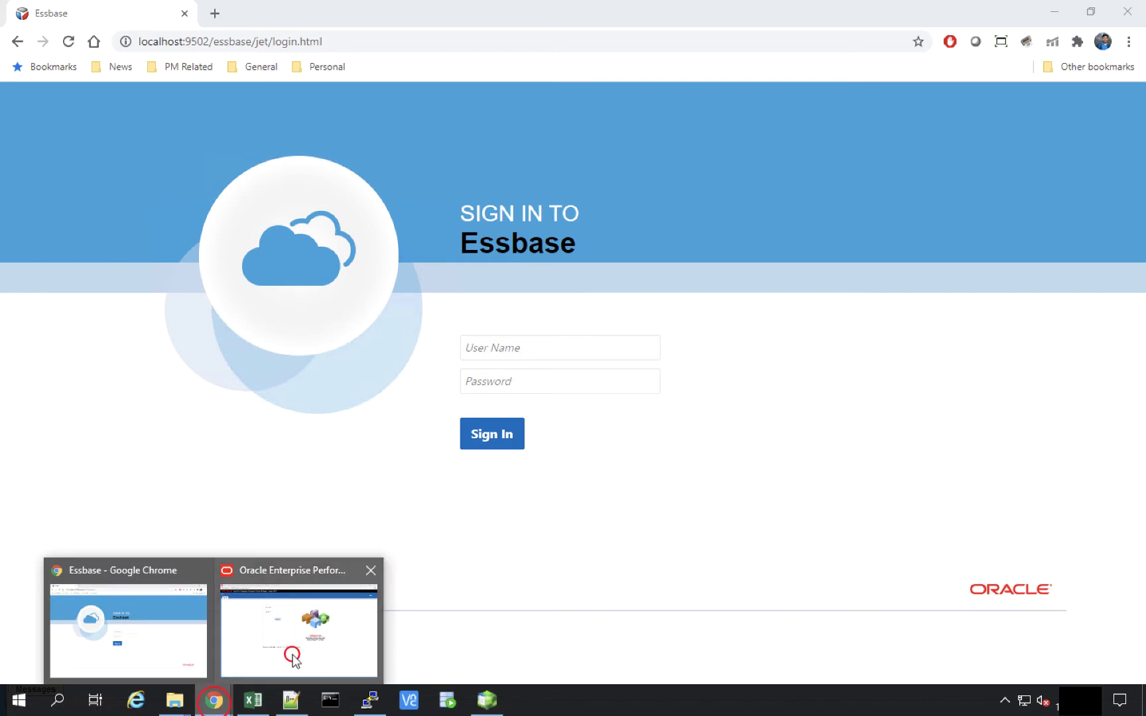
{"action": "left_click", "coordinate": [294, 657]}
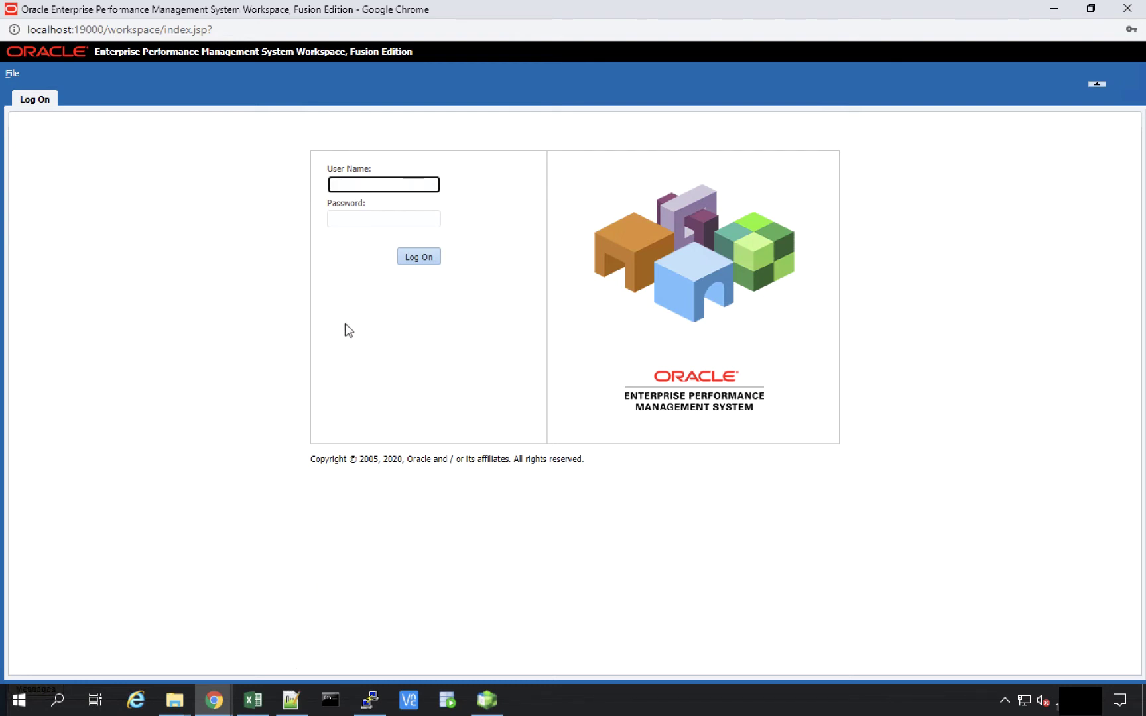
{"action": "left_click", "coordinate": [369, 184]}
{"action": "type", "text": "admin"}
{"action": "key", "text": "Tab"}
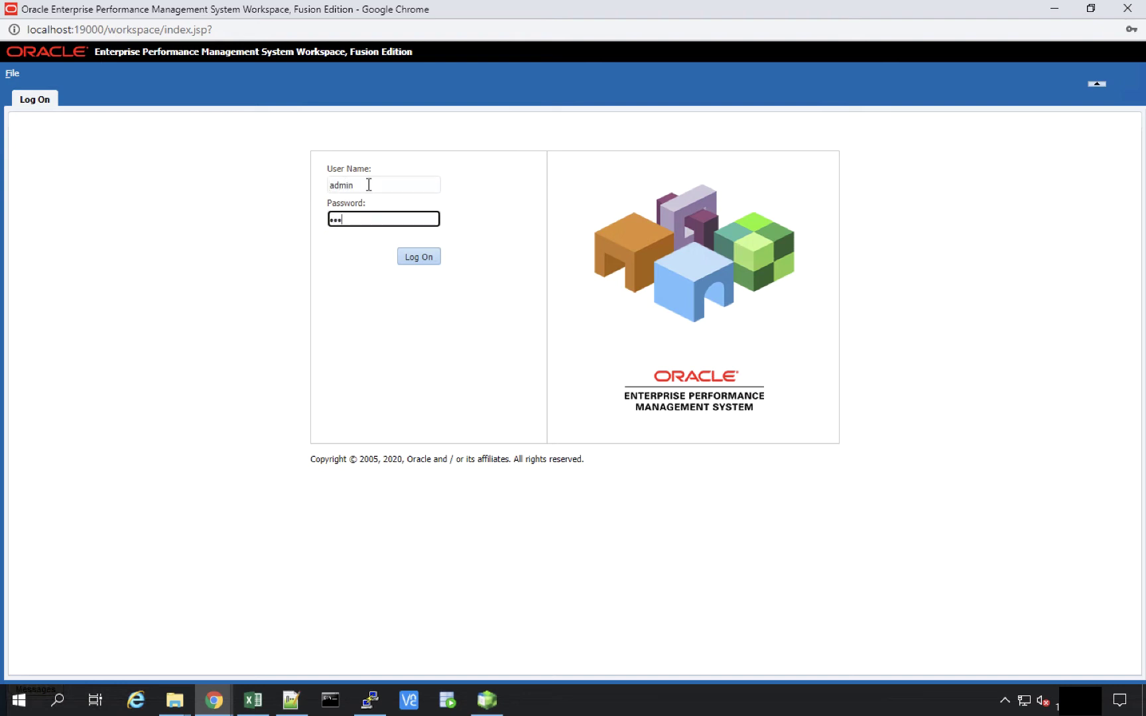
{"action": "key", "text": "Return"}
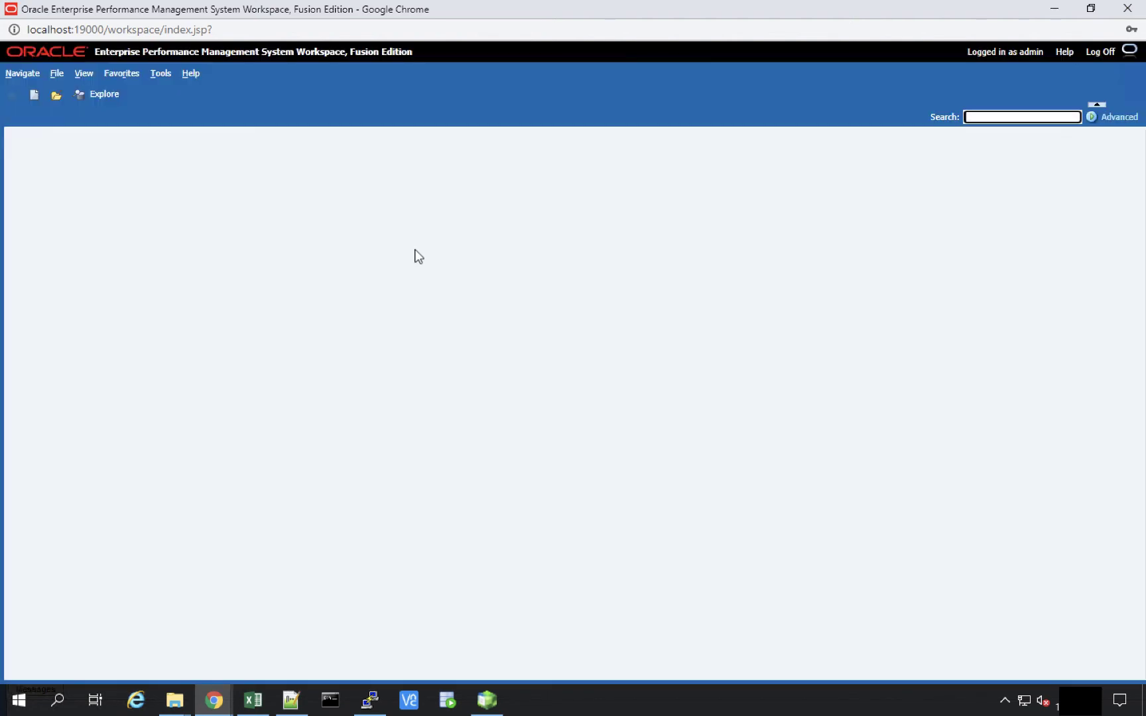
Open the Shared Services Console from Navigate > Administer.
{"action": "left_click", "coordinate": [21, 74]}
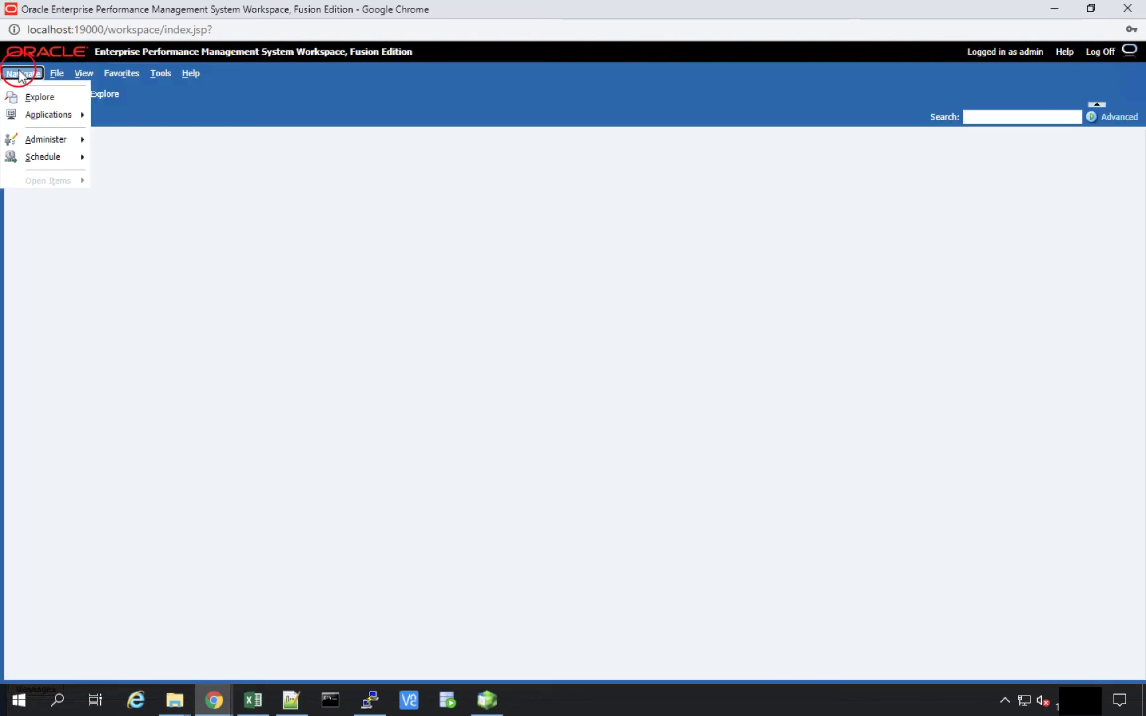
{"action": "key", "text": "Down"}
{"action": "key", "text": "Right"}
{"action": "key", "text": "Down"}
{"action": "left_click", "coordinate": [167, 224]}
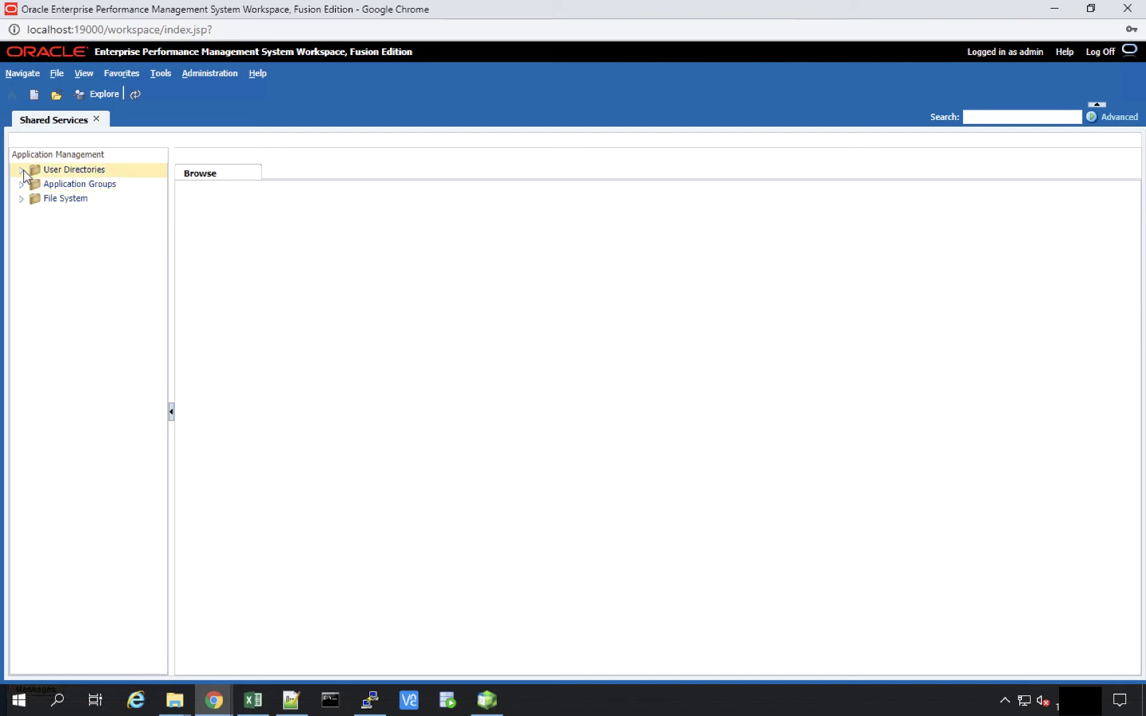
List all Native Directory users and review the admin, power user and read-only accounts.
{"action": "left_click", "coordinate": [22, 170]}
{"action": "left_click", "coordinate": [39, 185]}
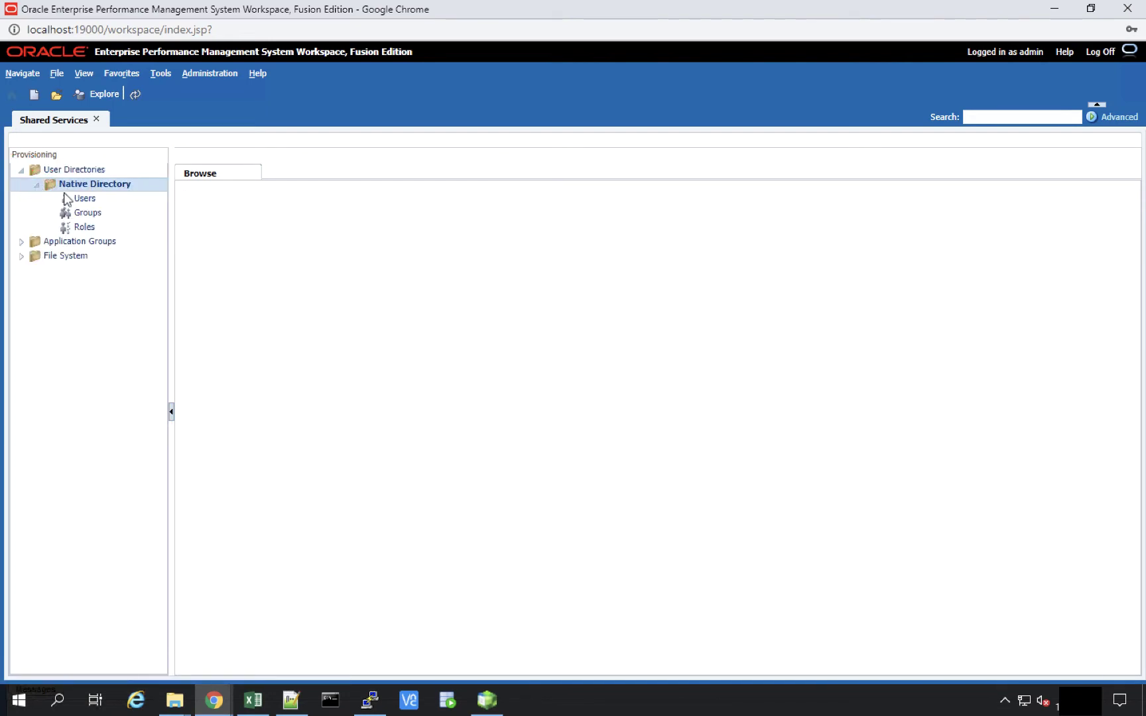
{"action": "left_click", "coordinate": [73, 198]}
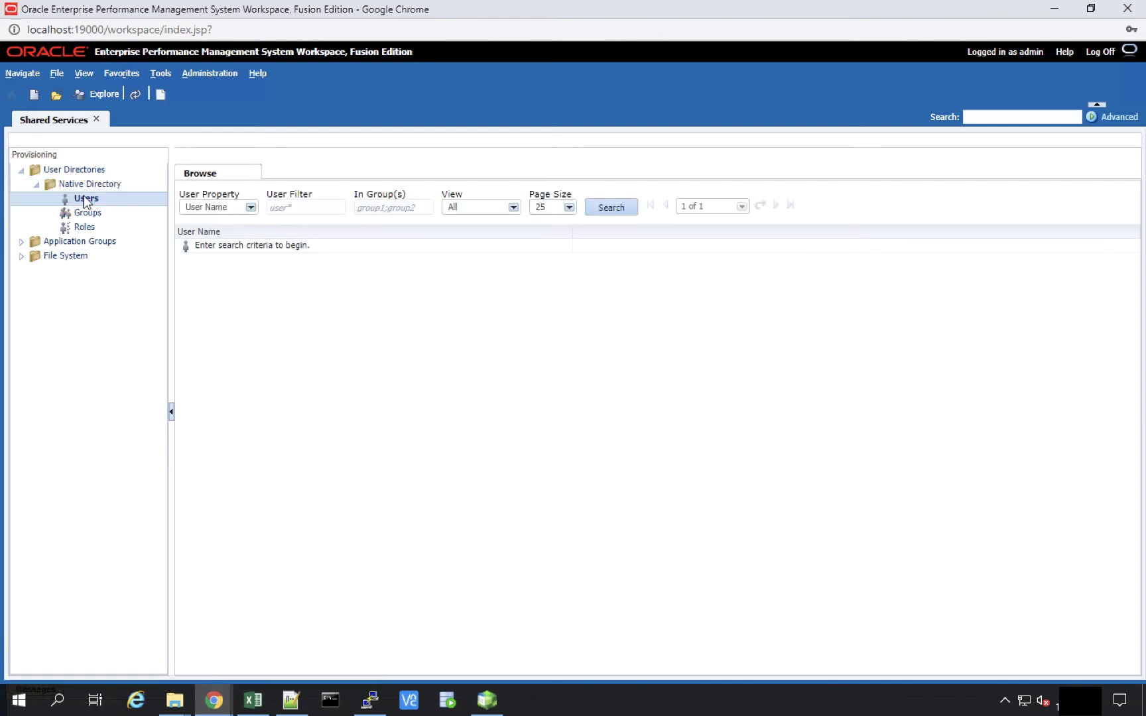
{"action": "left_click", "coordinate": [618, 208]}
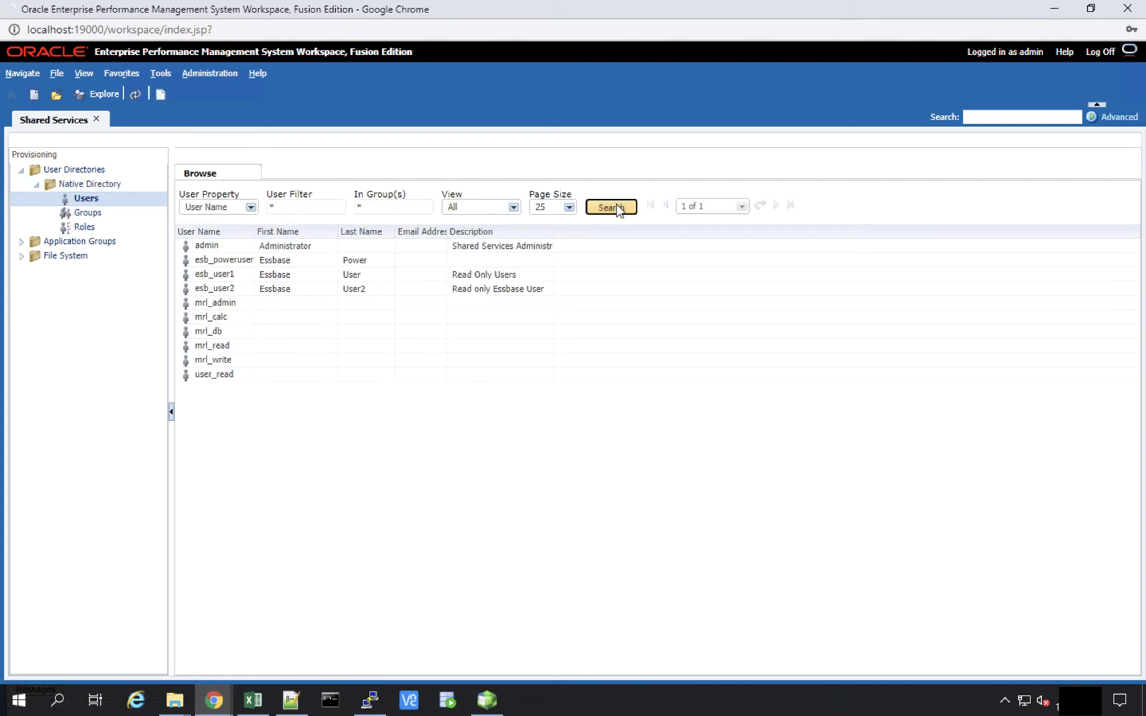
{"action": "left_click", "coordinate": [215, 247]}
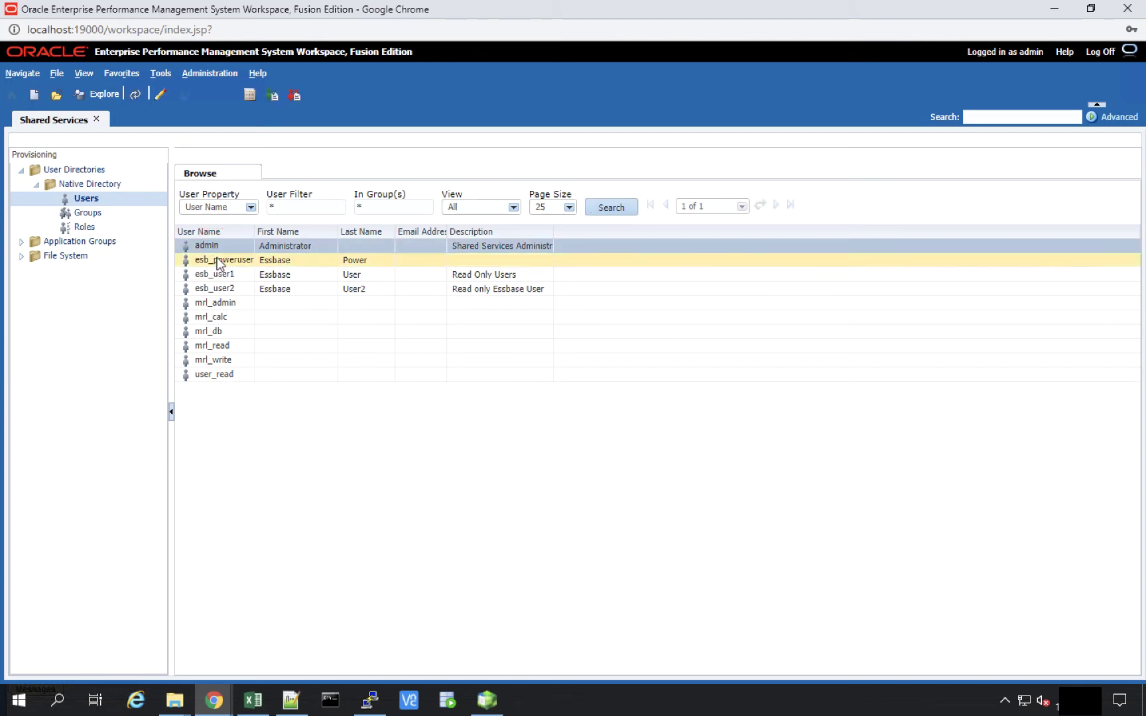
{"action": "left_click", "coordinate": [217, 259]}
{"action": "left_click", "coordinate": [223, 260]}
{"action": "left_click", "coordinate": [223, 274]}
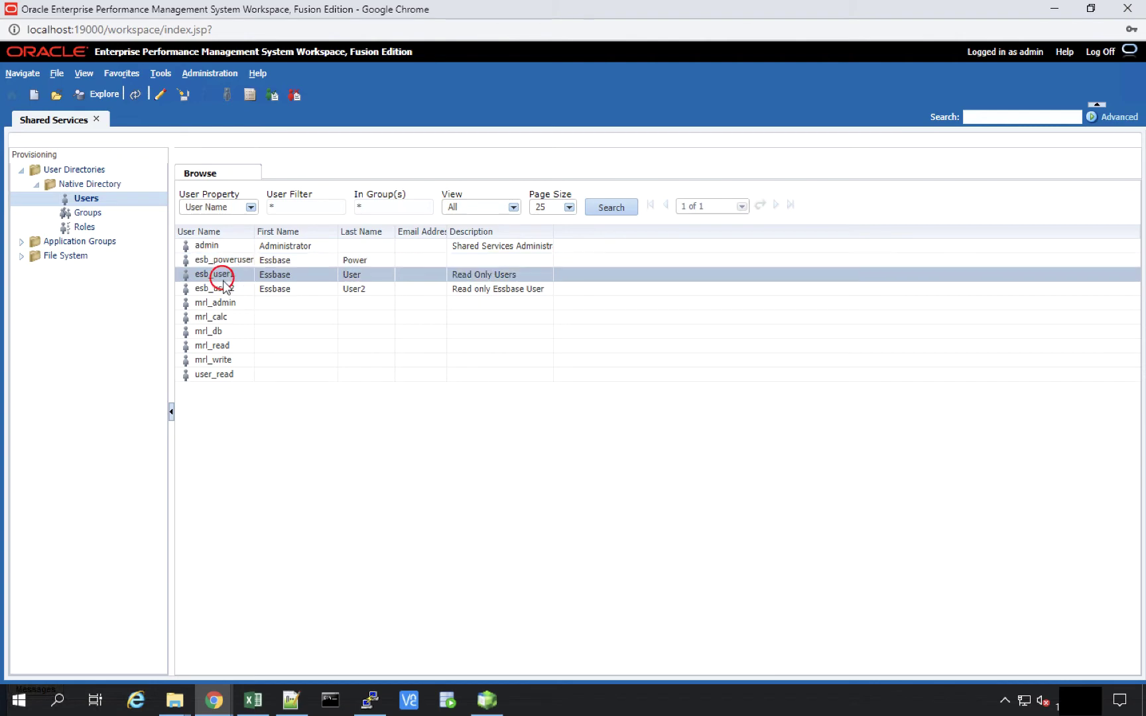
{"action": "left_click", "coordinate": [224, 288]}
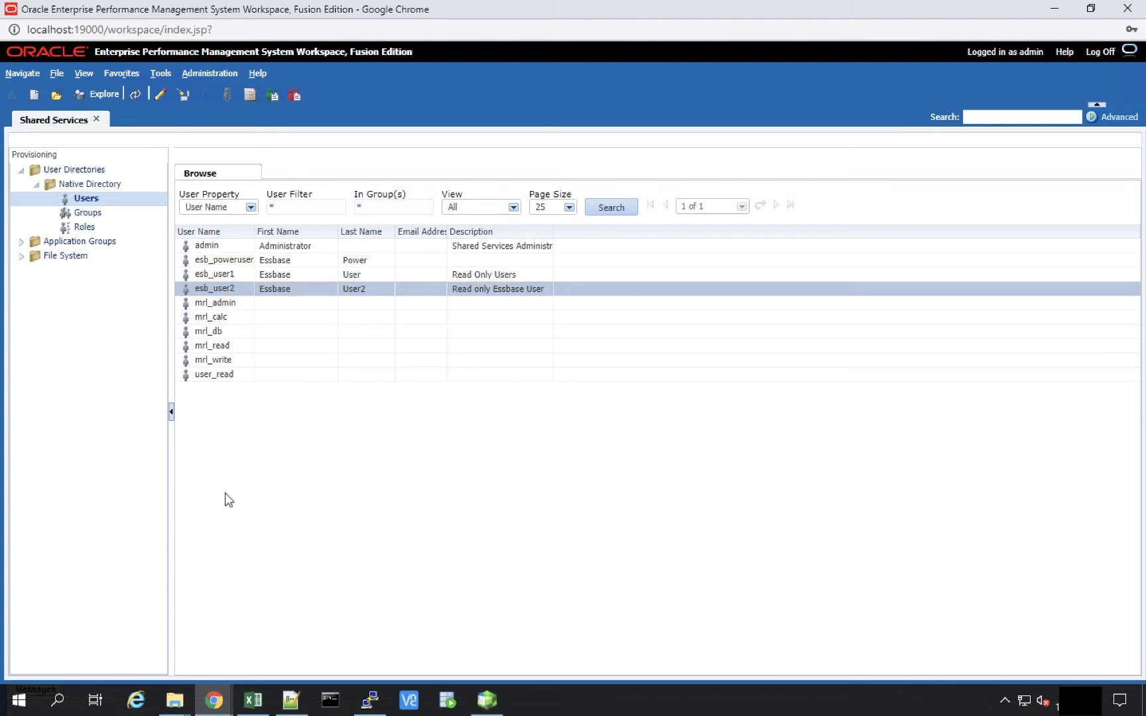
Bring the Essbase sign-in window to the front, ready for the user name.
{"action": "mouse_move", "coordinate": [226, 703]}
{"action": "left_click", "coordinate": [160, 637]}
{"action": "left_click", "coordinate": [516, 341]}
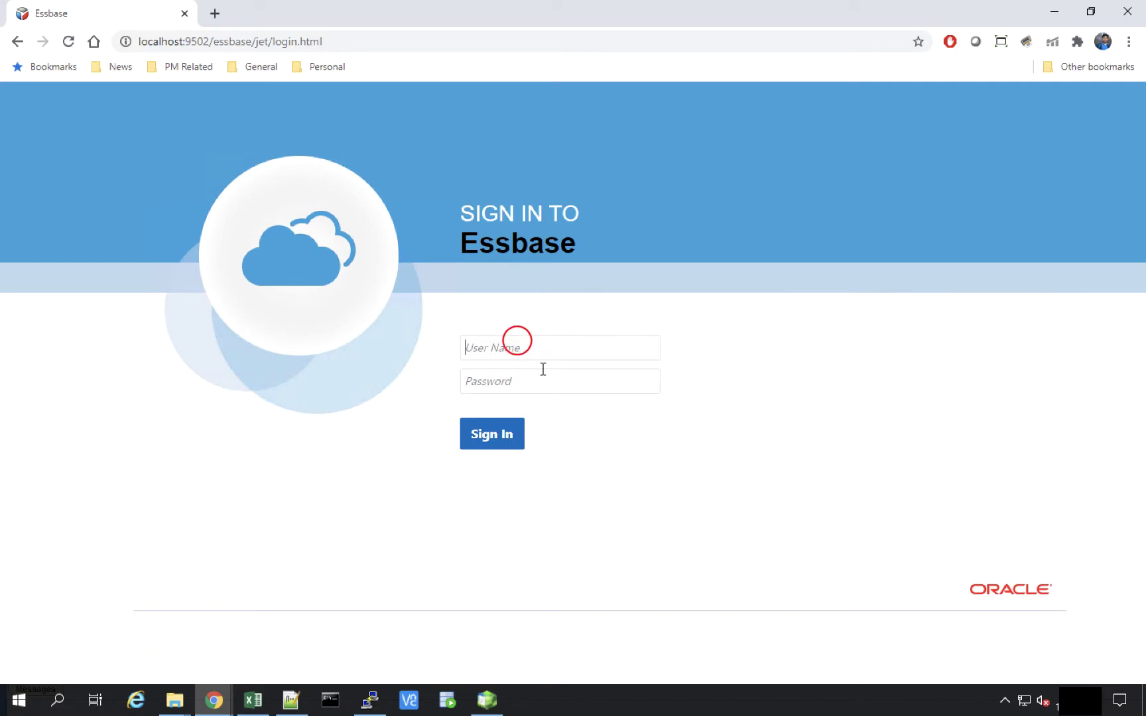
Sign in to Essbase as admin with the account password.
{"action": "type", "text": "admin"}
{"action": "left_click", "coordinate": [543, 372]}
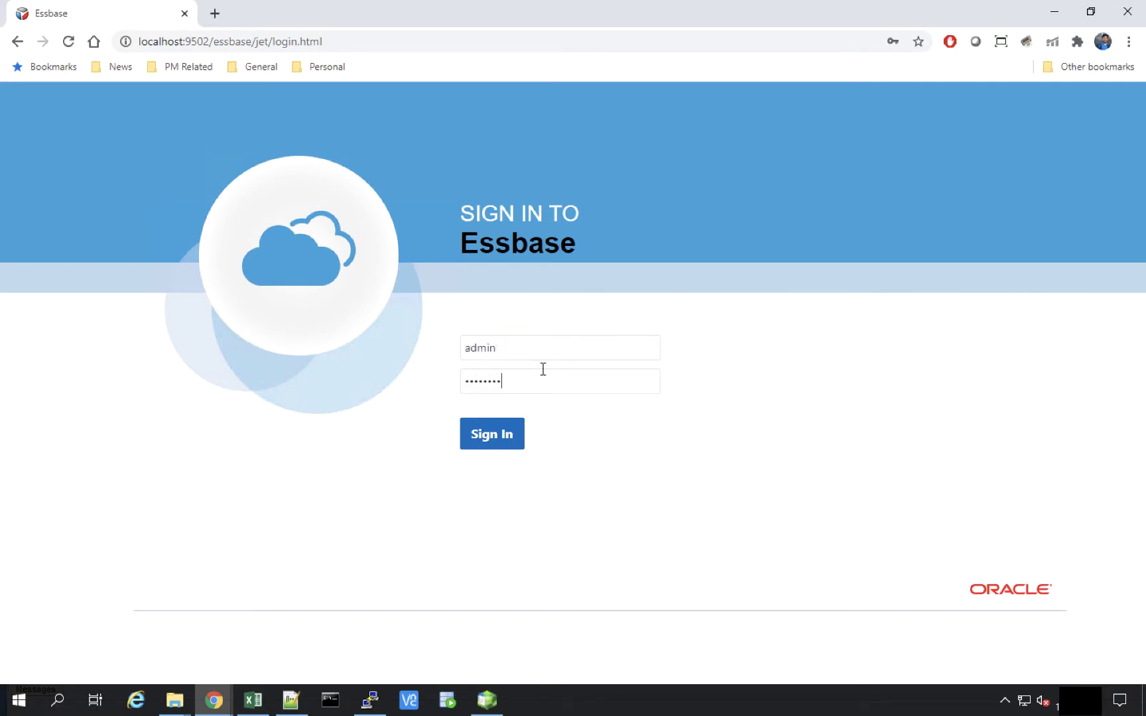
{"action": "key", "text": "Return"}
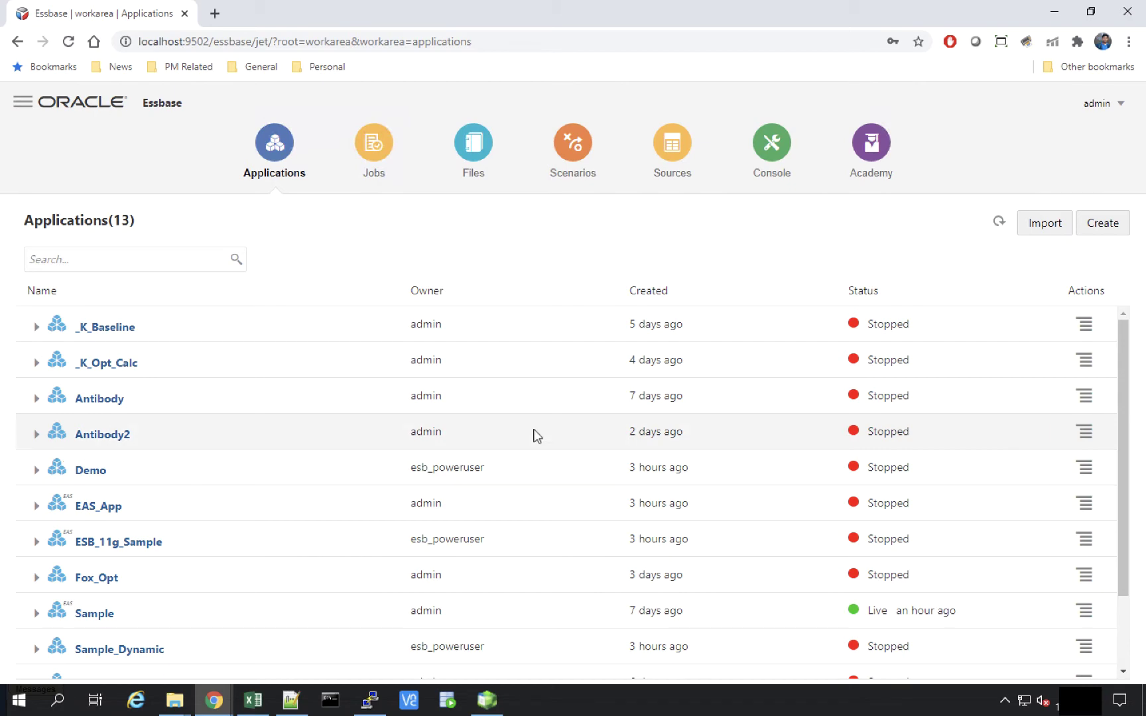
Review the 13 applications, including Demo, then sign out of Essbase.
{"action": "left_click", "coordinate": [1125, 354]}
{"action": "scroll", "coordinate": [1121, 352], "scroll_direction": "down", "scroll_amount": 2}
{"action": "scroll", "coordinate": [1112, 350], "scroll_direction": "up", "scroll_amount": 2}
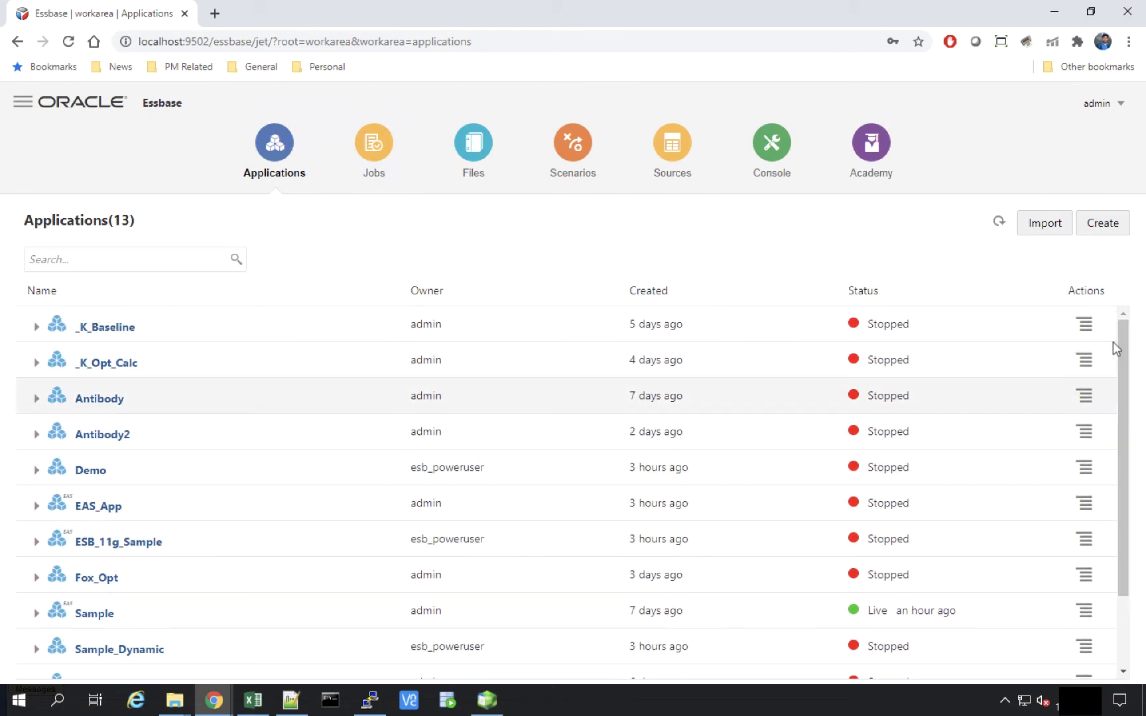
{"action": "left_click", "coordinate": [1098, 103]}
{"action": "left_click", "coordinate": [1059, 213]}
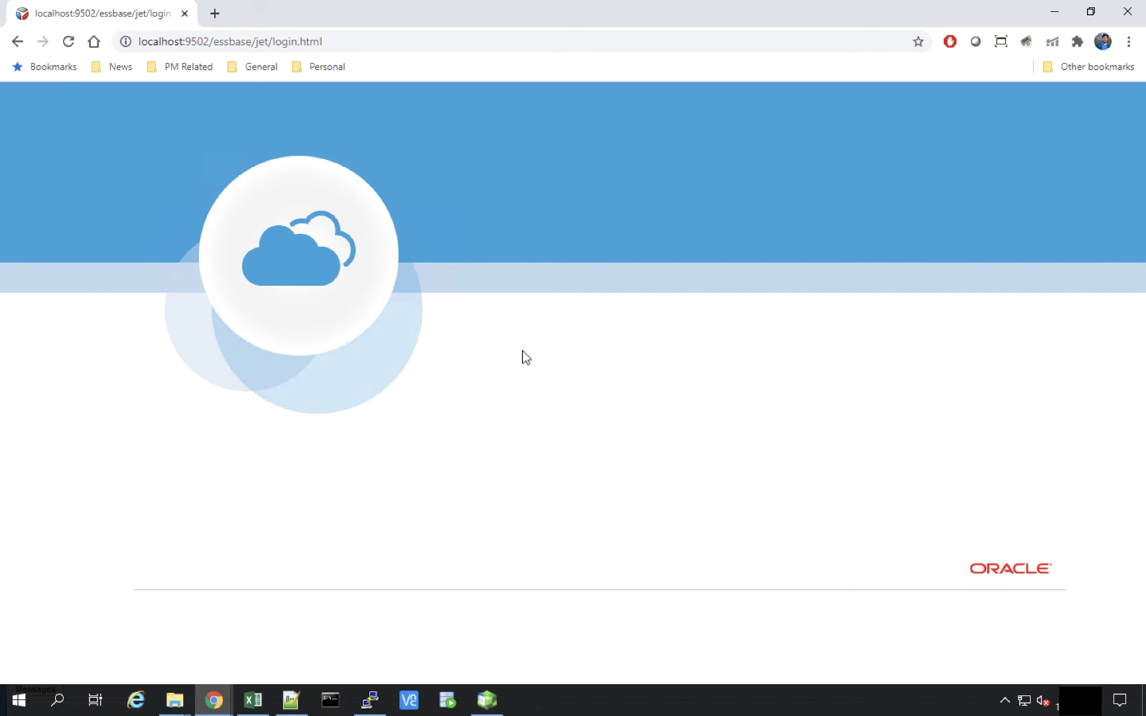
Sign in to Essbase as esb_poweruser, note only four applications, then return to EPM Workspace.
{"action": "left_click", "coordinate": [523, 351]}
{"action": "type", "text": "es"}
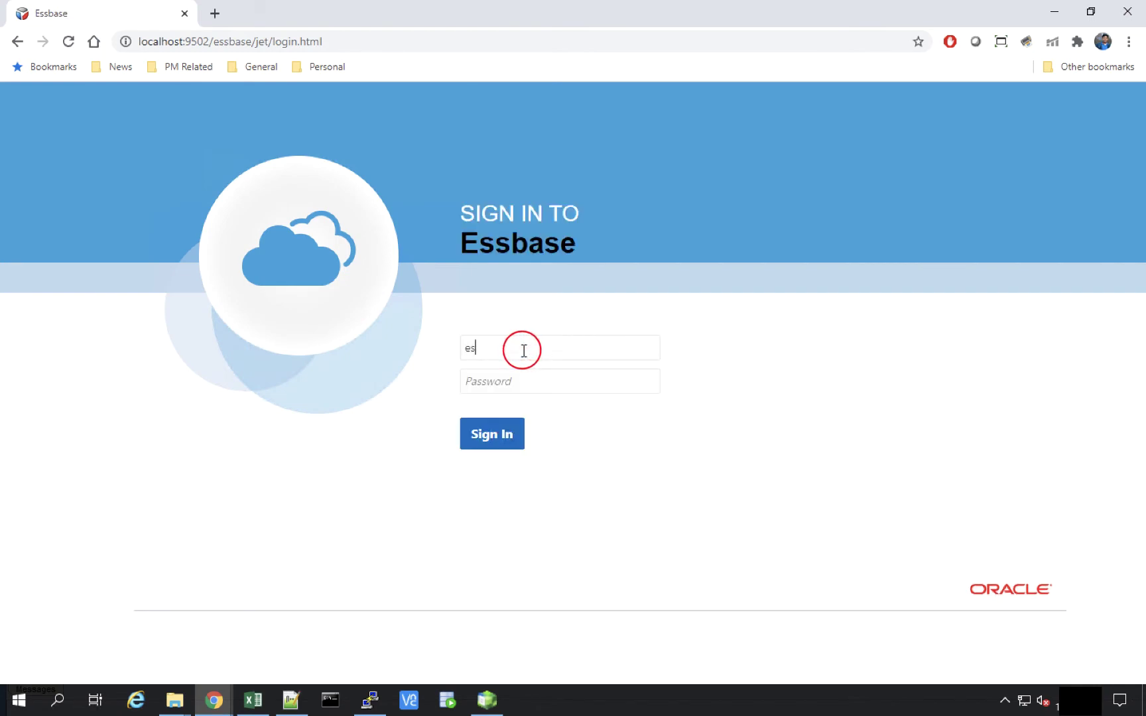
{"action": "type", "text": "b_poweruser"}
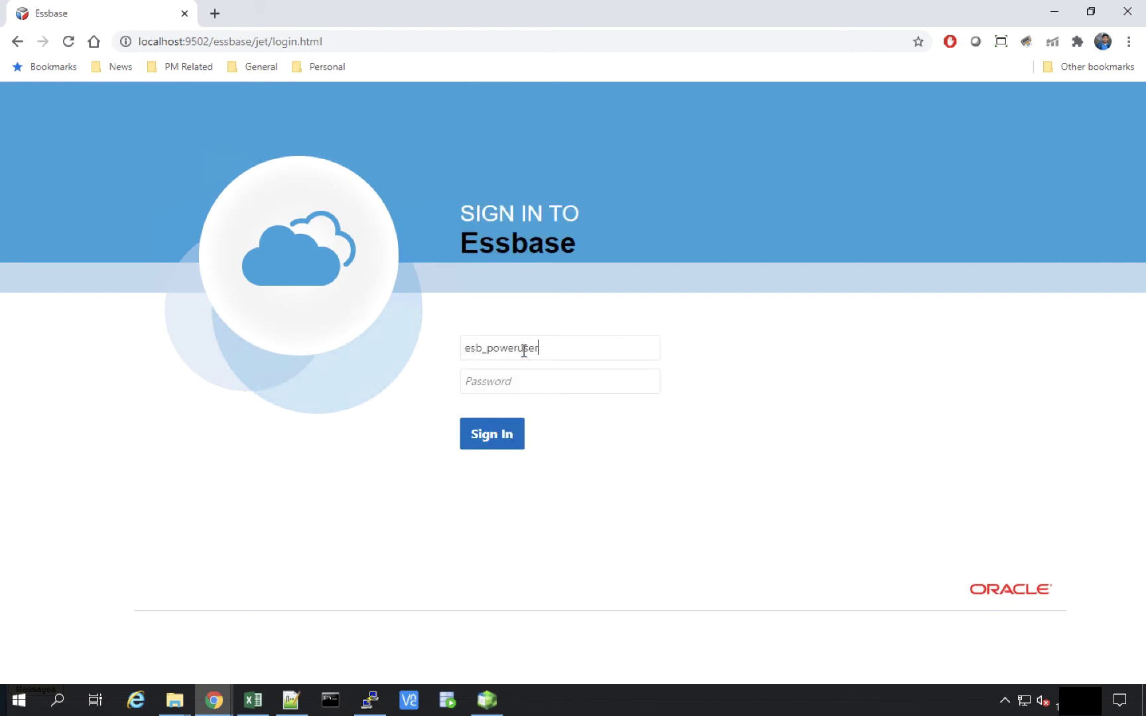
{"action": "key", "text": "Tab"}
{"action": "type", "text": "***"}
{"action": "key", "text": "BackSpace"}
{"action": "key", "text": "BackSpace"}
{"action": "type", "text": "*******"}
{"action": "key", "text": "Return"}
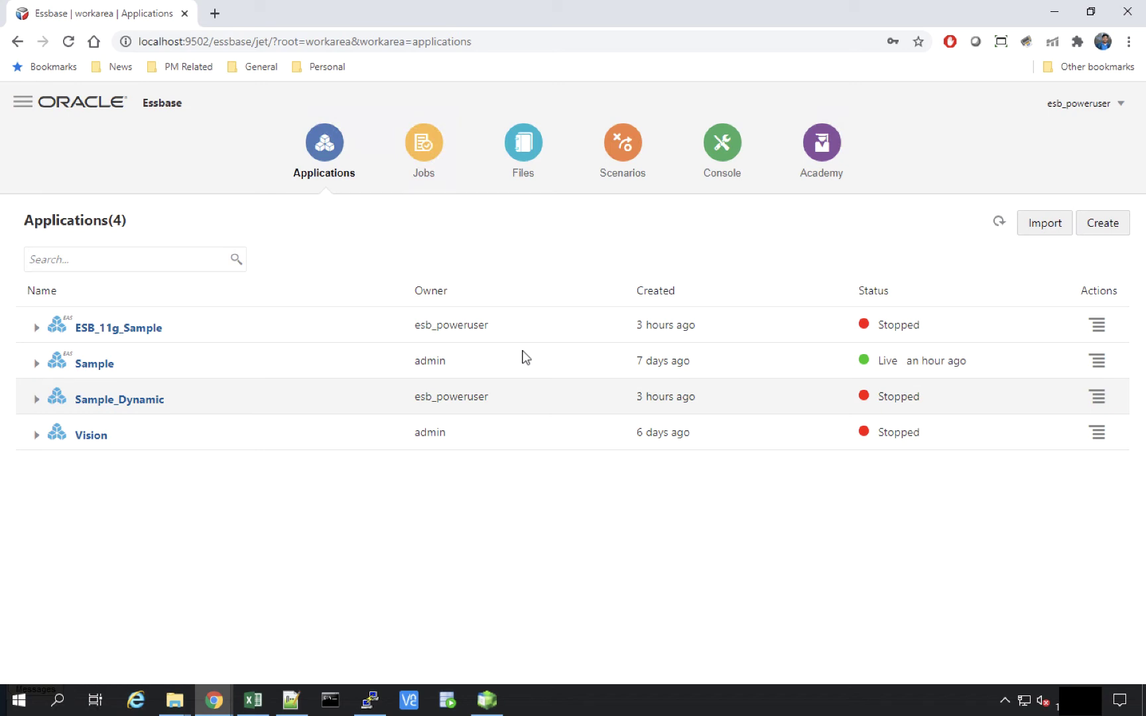
{"action": "left_click", "coordinate": [213, 699]}
{"action": "left_click", "coordinate": [250, 639]}
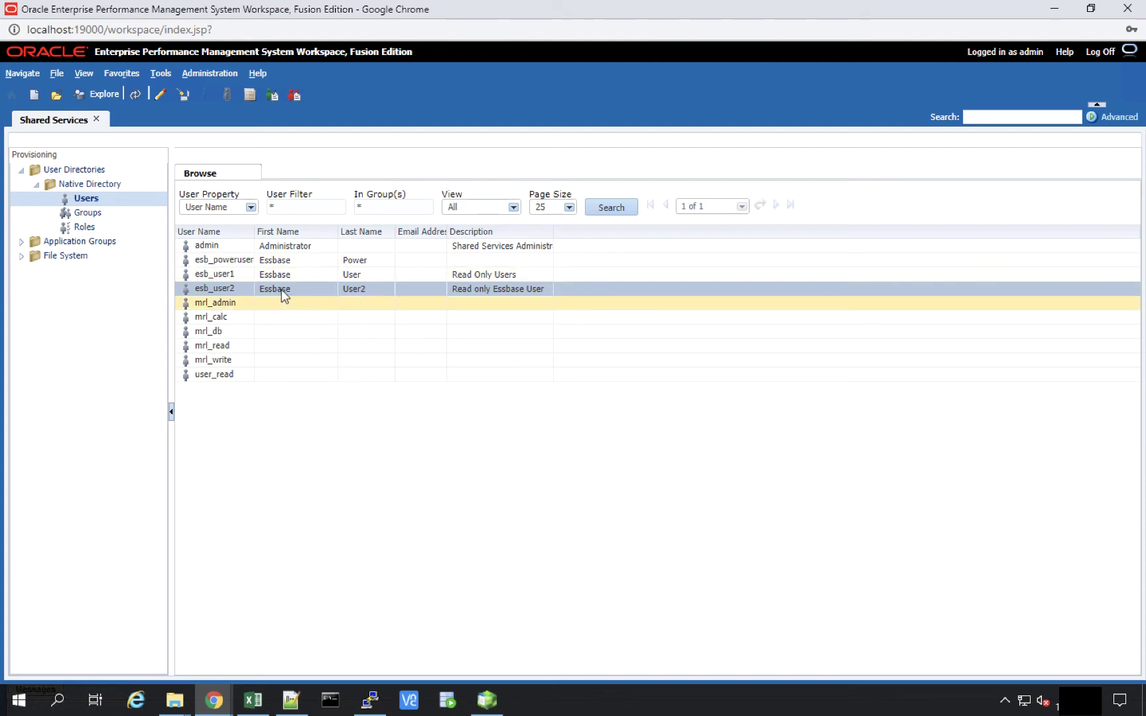
Start provisioning the power user and expand EssbaseCluster-1 to list its applications.
{"action": "right_click", "coordinate": [236, 260]}
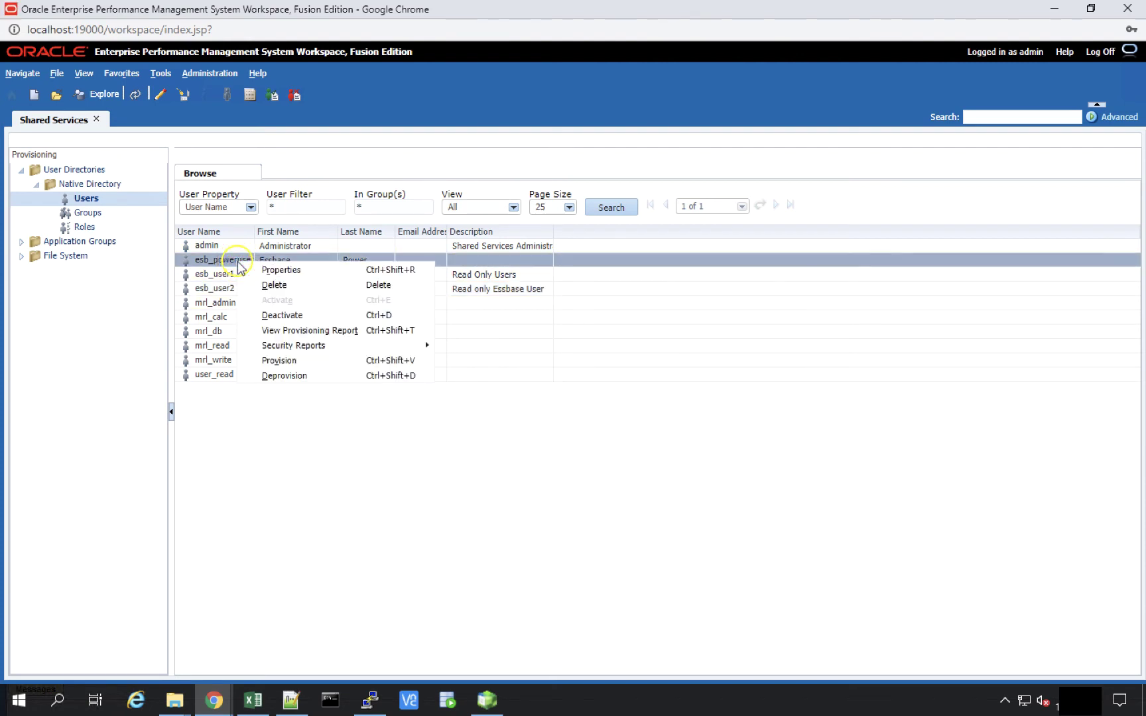
{"action": "left_click", "coordinate": [323, 360]}
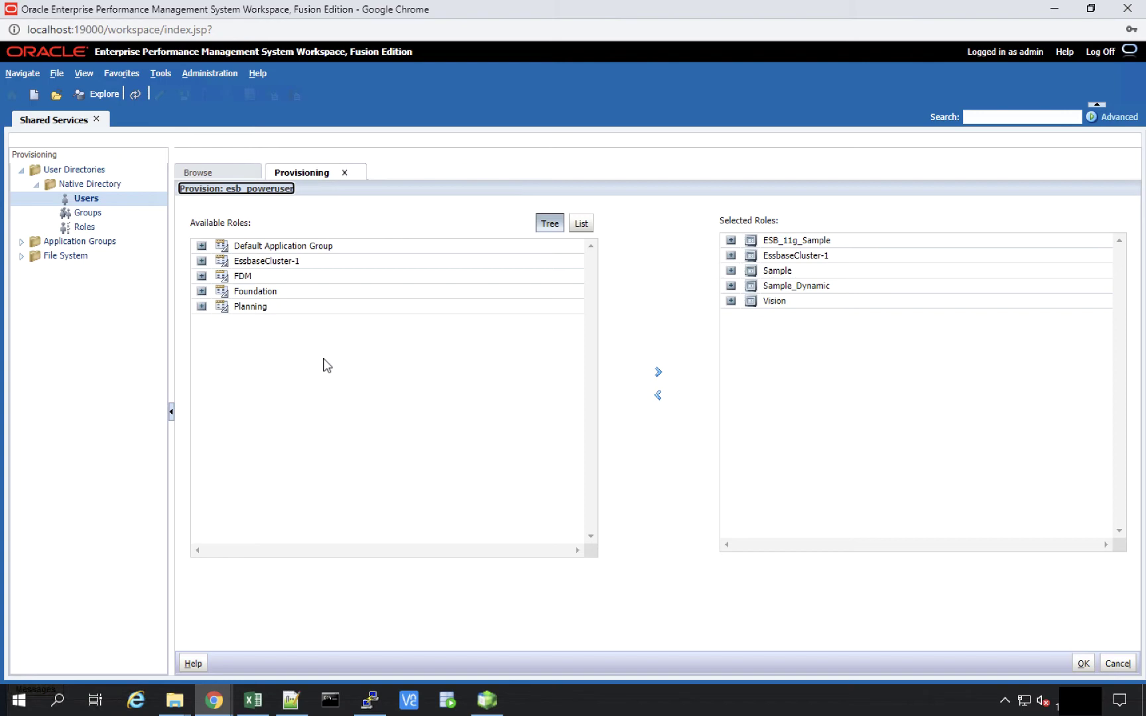
{"action": "left_click", "coordinate": [201, 261]}
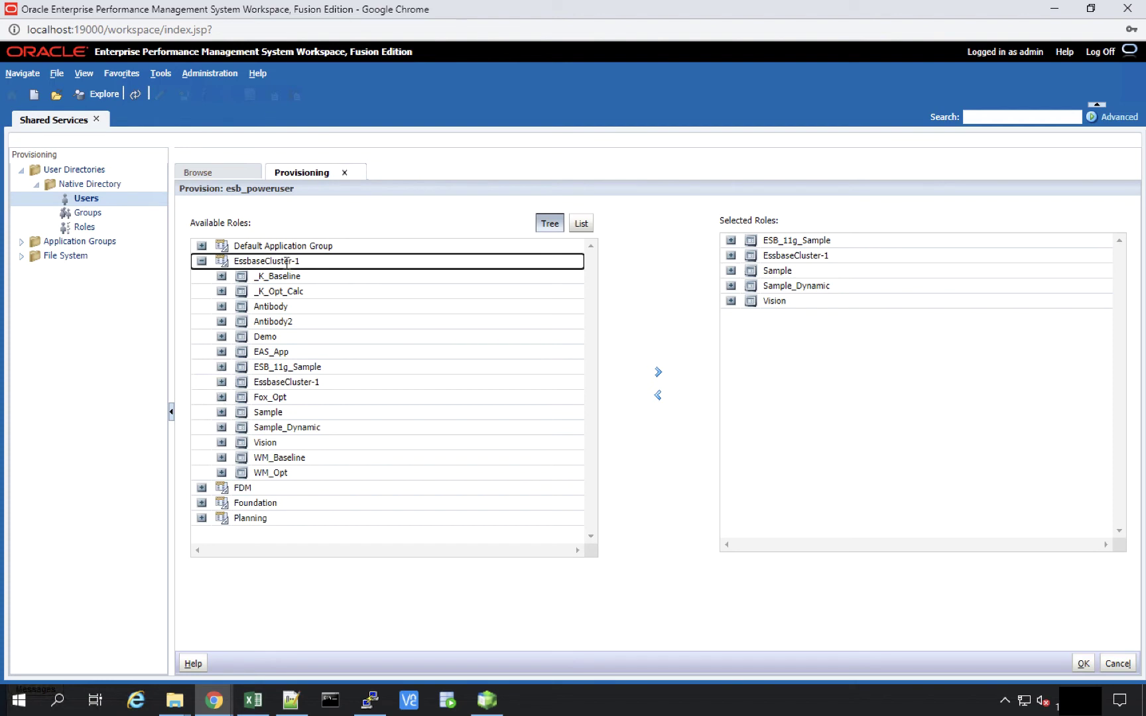
{"action": "left_click", "coordinate": [215, 700]}
{"action": "left_click", "coordinate": [256, 653]}
Grant the power user Demo's Application Manager role and confirm the Provision Summary.
{"action": "left_click", "coordinate": [222, 337]}
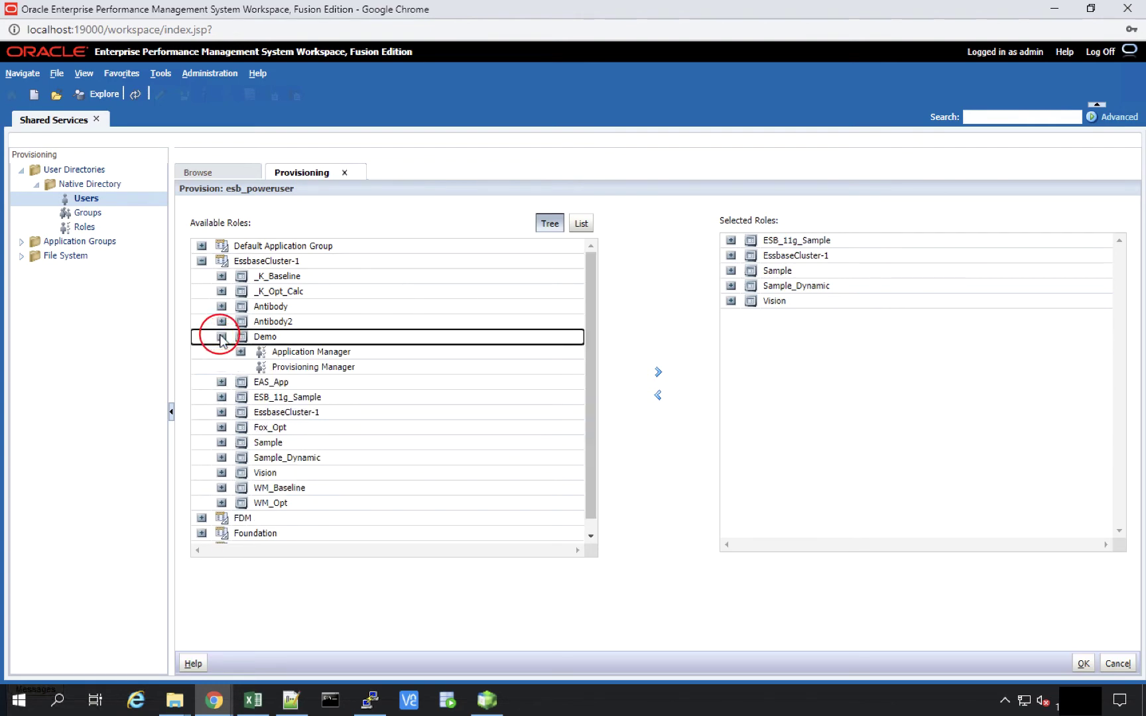
{"action": "left_click", "coordinate": [241, 352]}
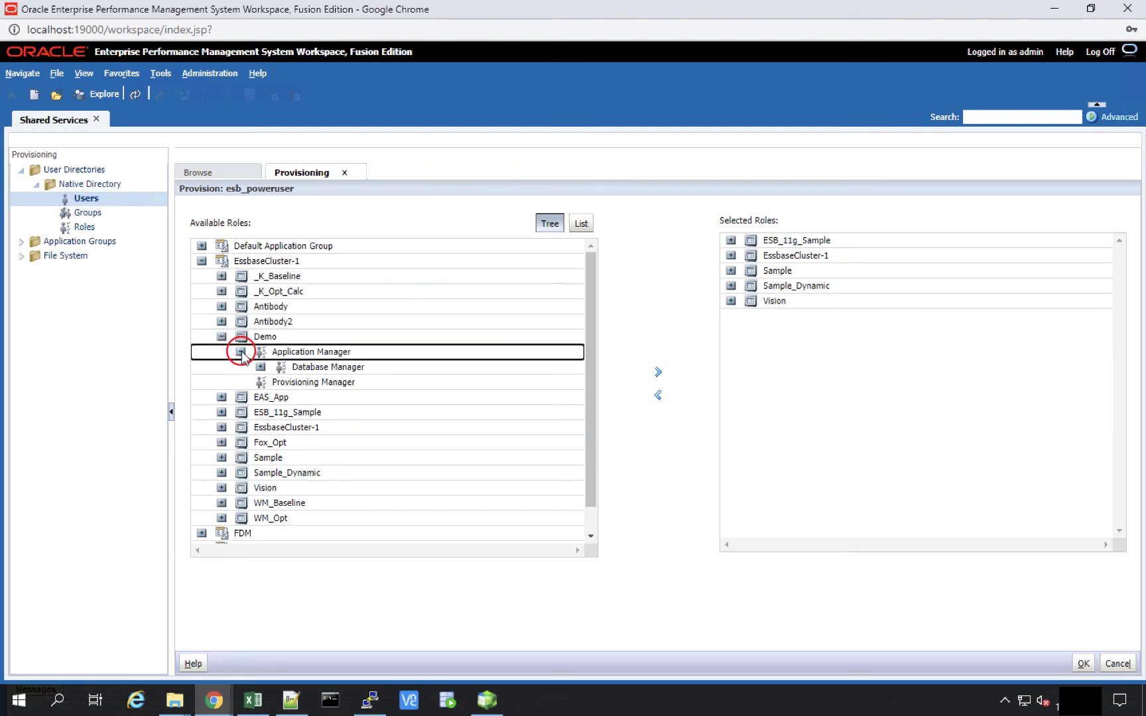
{"action": "left_click", "coordinate": [301, 353]}
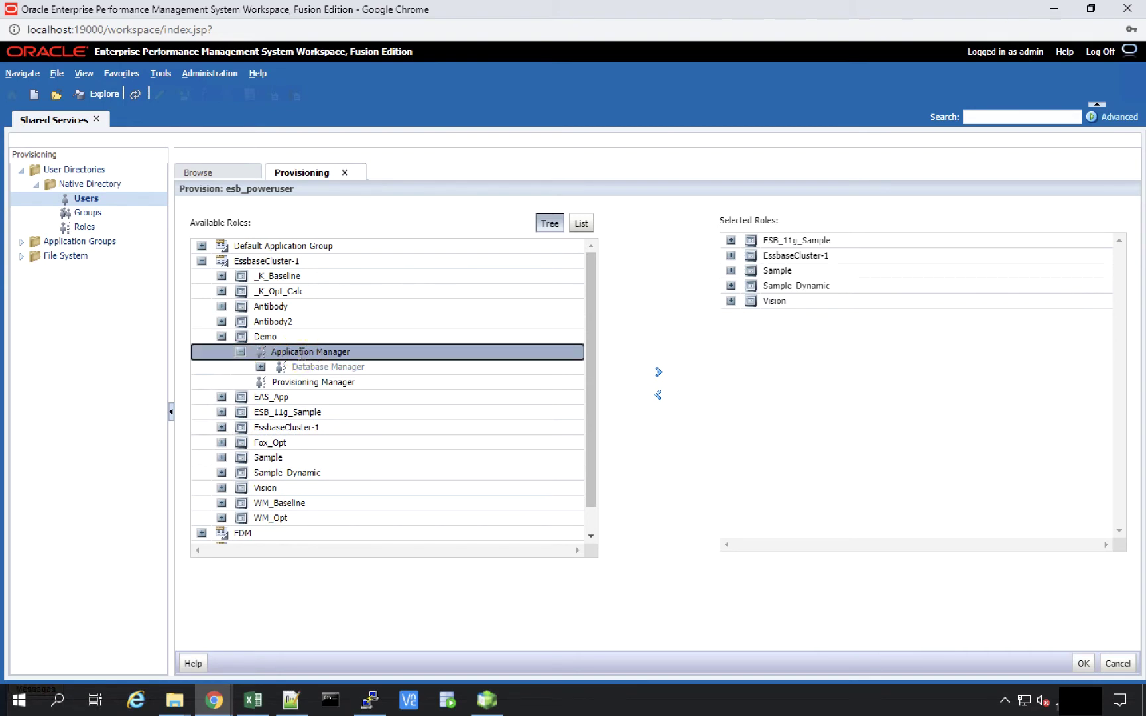
{"action": "left_click", "coordinate": [657, 373]}
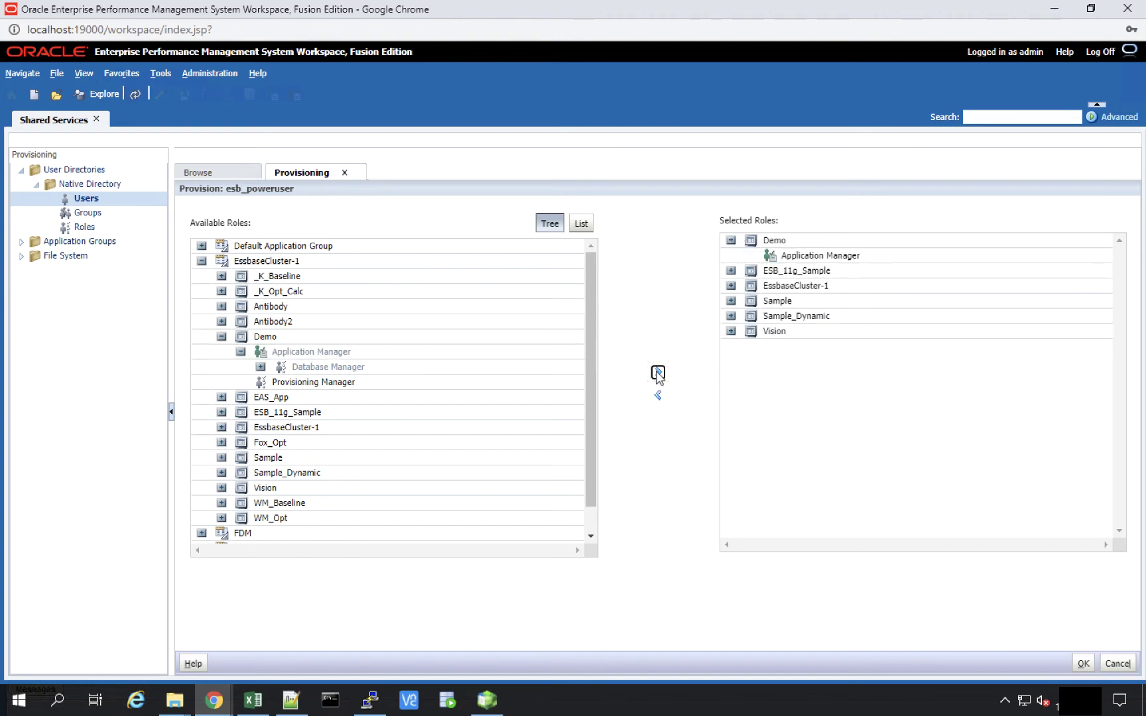
{"action": "left_click", "coordinate": [832, 258]}
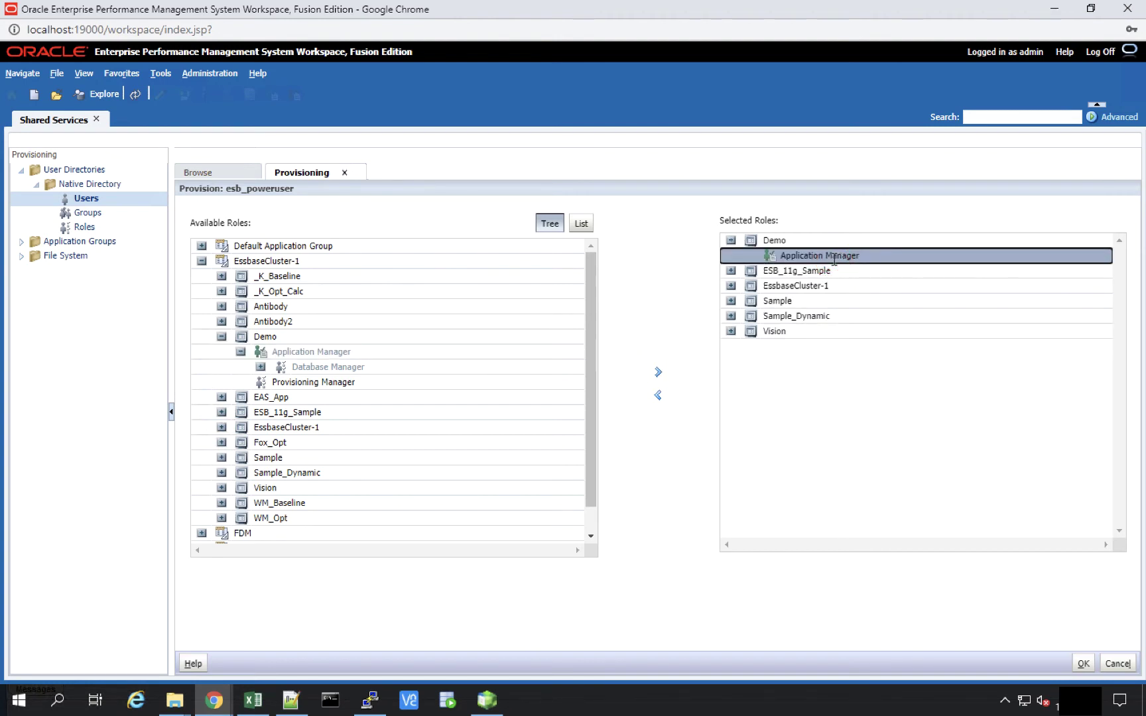
{"action": "left_click", "coordinate": [1080, 663]}
{"action": "left_click", "coordinate": [1124, 664]}
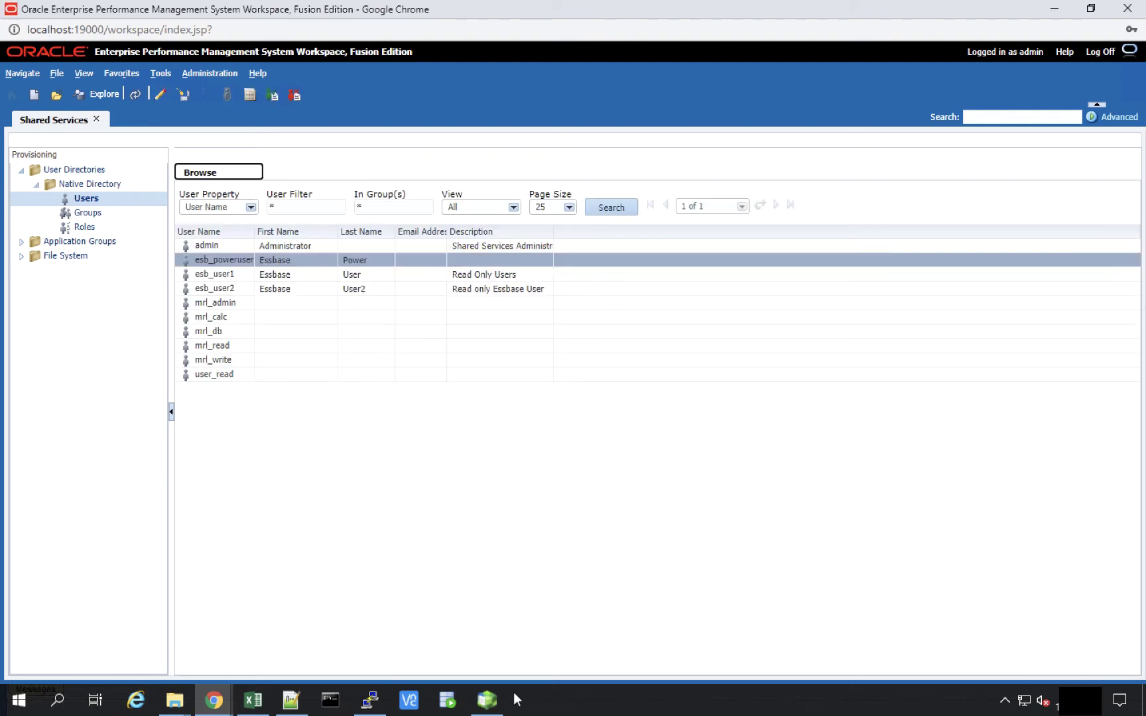
Sign out of the Essbase web interface.
{"action": "mouse_move", "coordinate": [226, 707]}
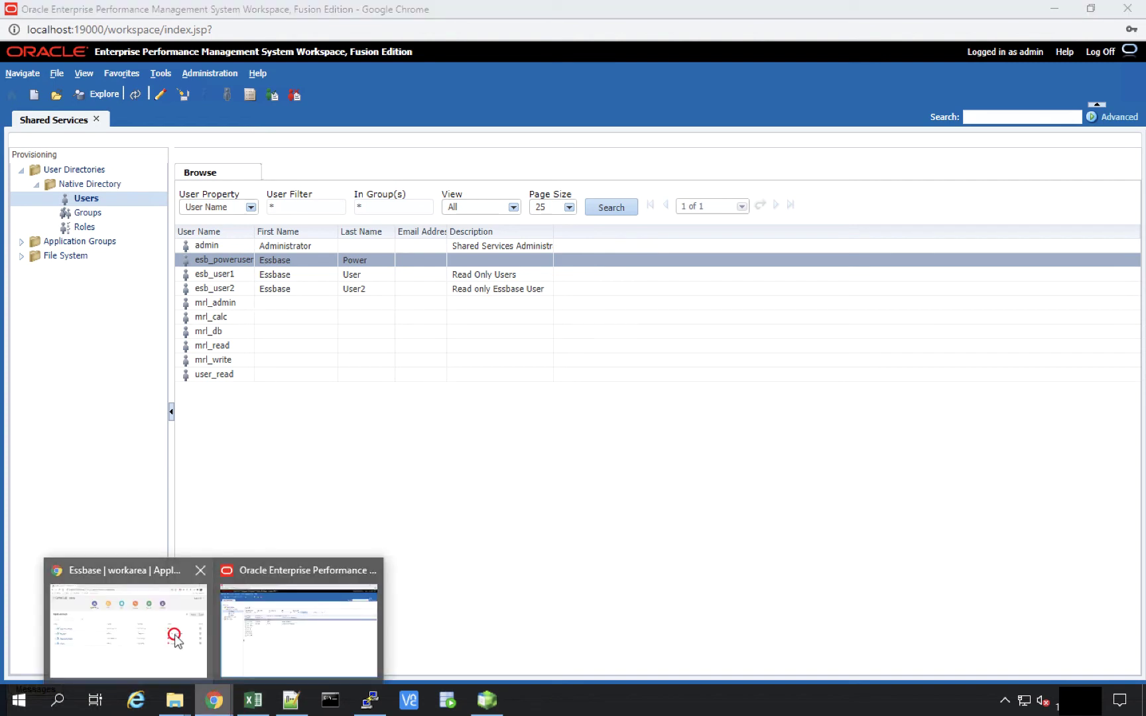
{"action": "left_click", "coordinate": [174, 638]}
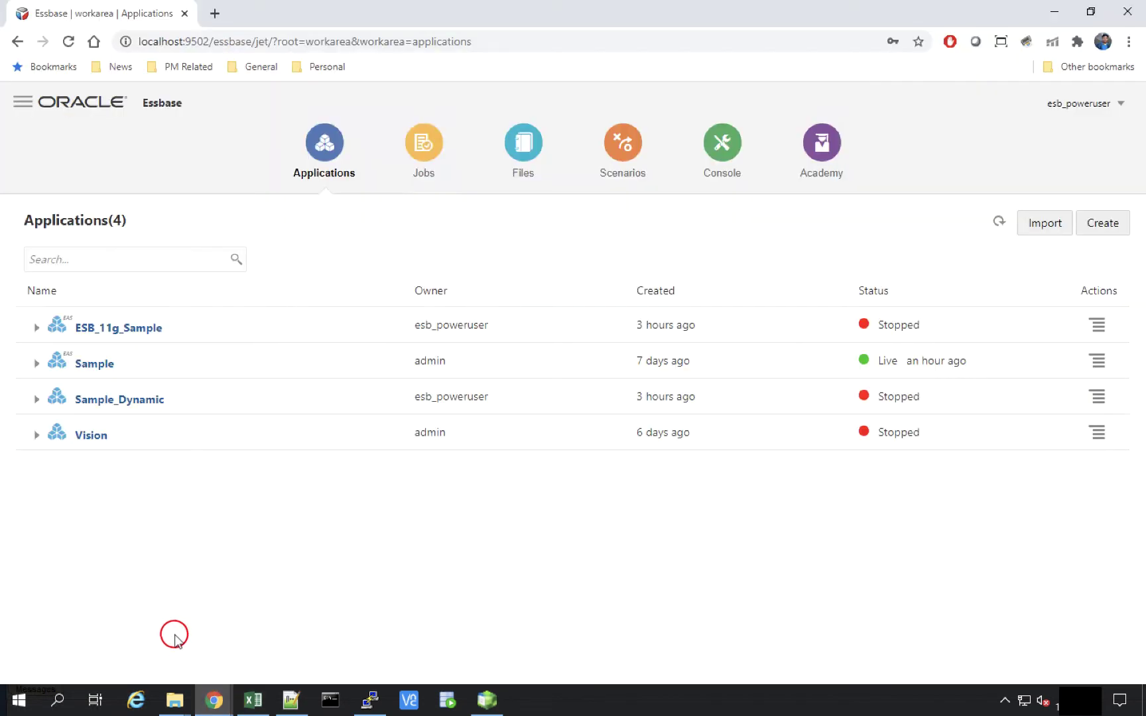
{"action": "left_click", "coordinate": [1070, 108]}
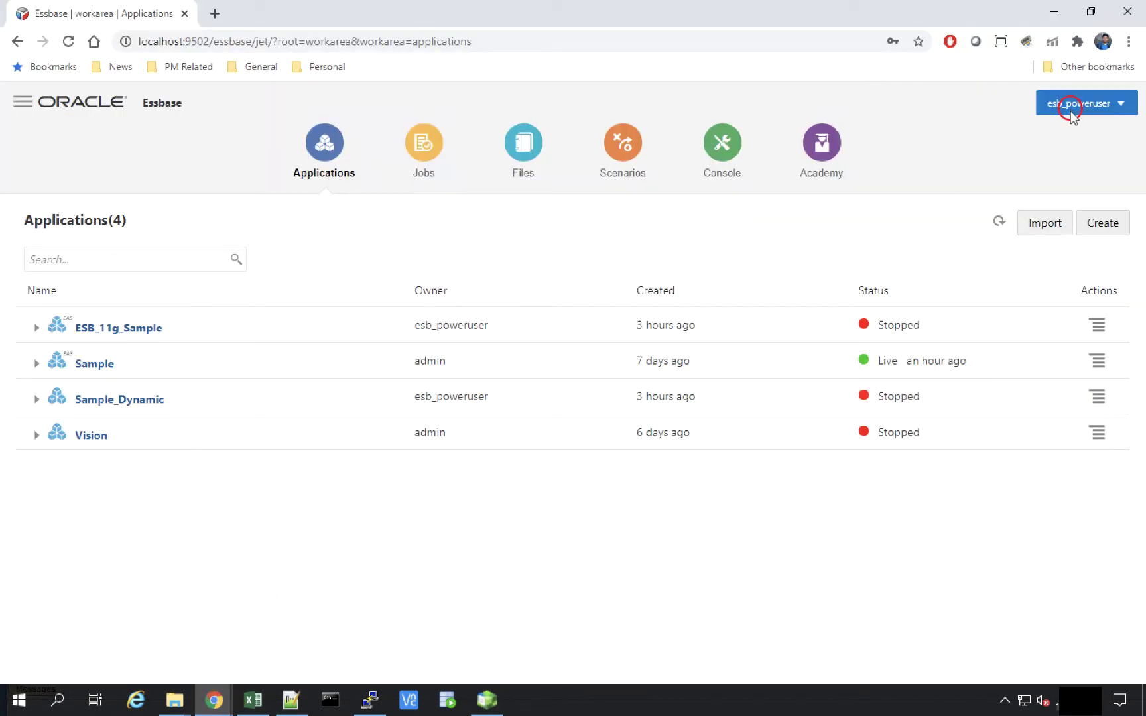
{"action": "left_click", "coordinate": [1051, 213]}
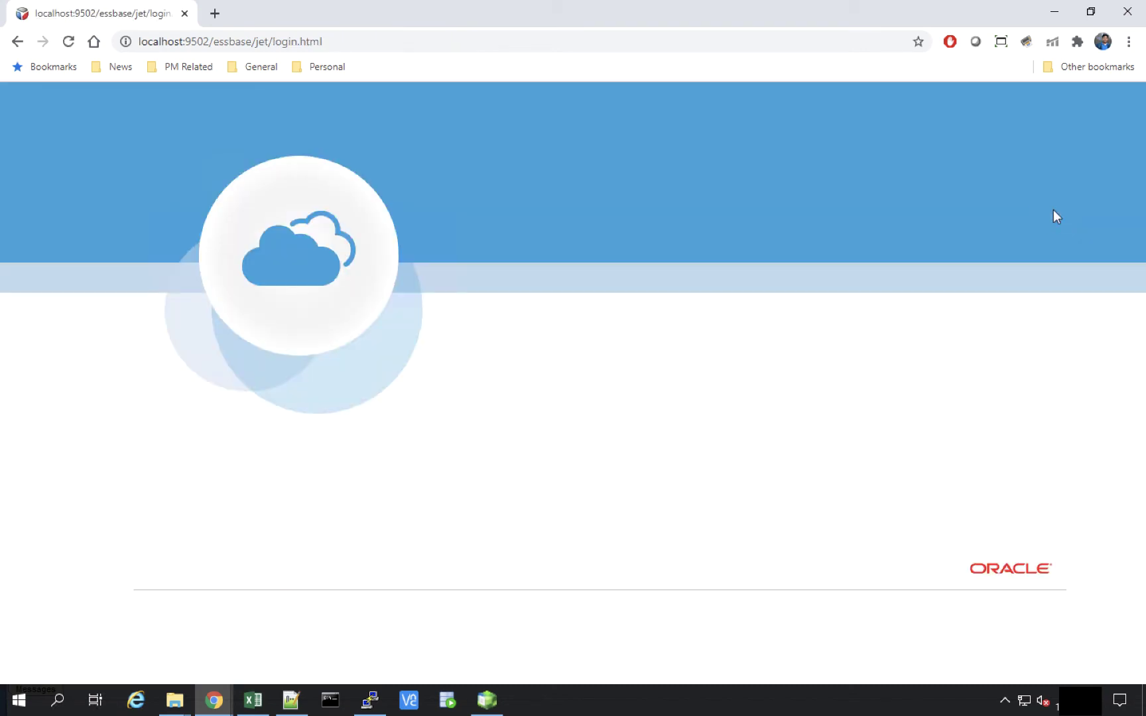
Sign back in as esb_poweruser and expand Demo to show its Basic cube.
{"action": "left_click", "coordinate": [499, 347]}
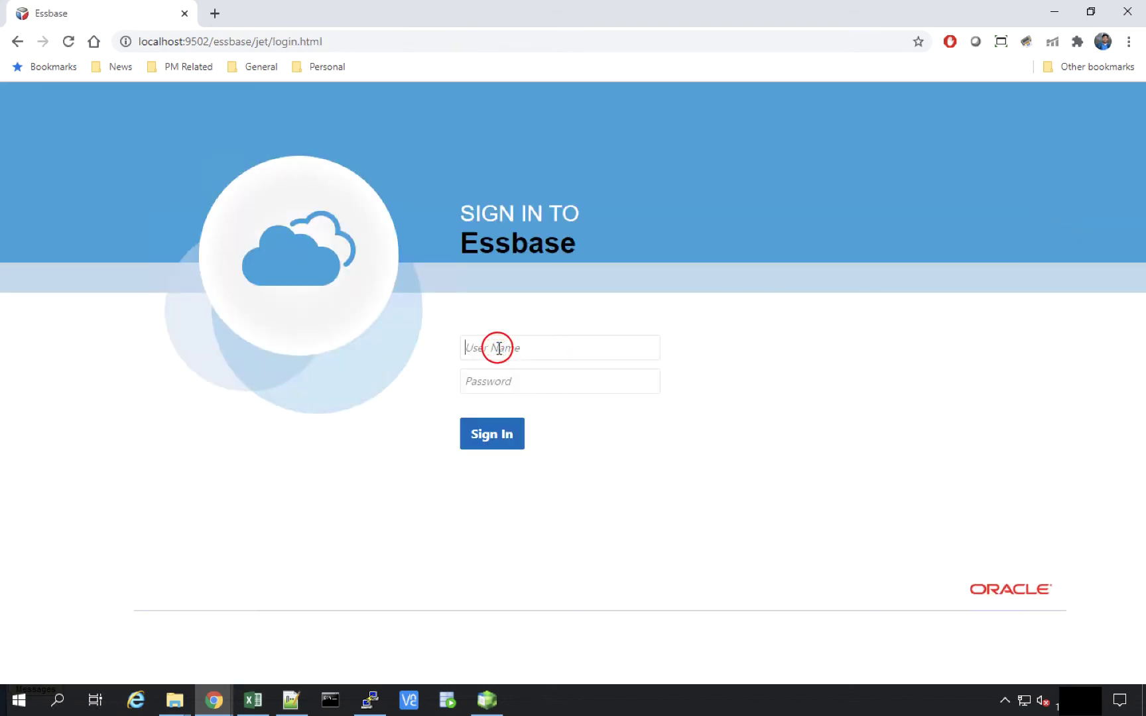
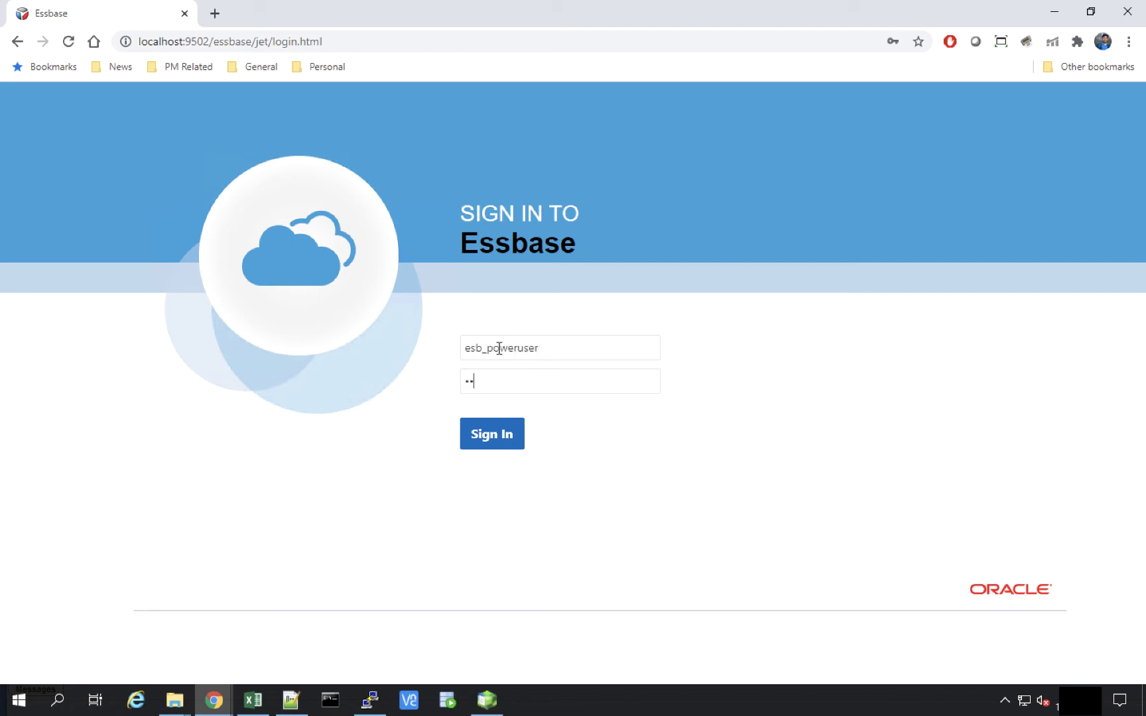
{"action": "key", "text": "Return"}
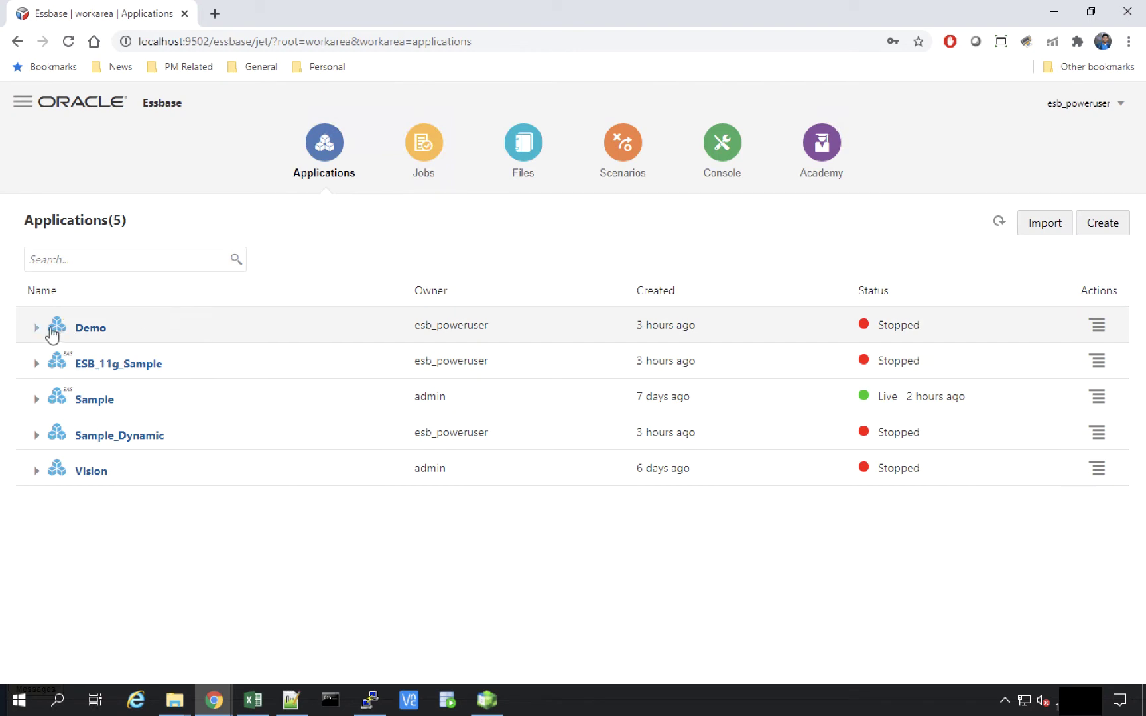
{"action": "left_click", "coordinate": [38, 327]}
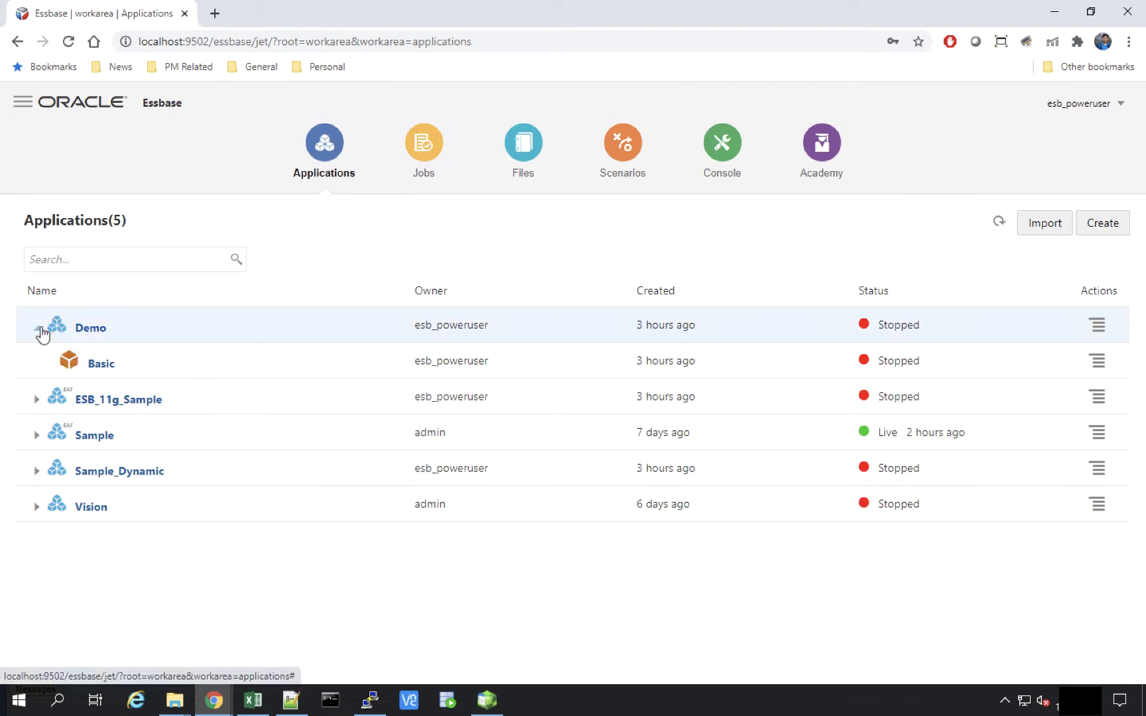
{"action": "left_click", "coordinate": [101, 363]}
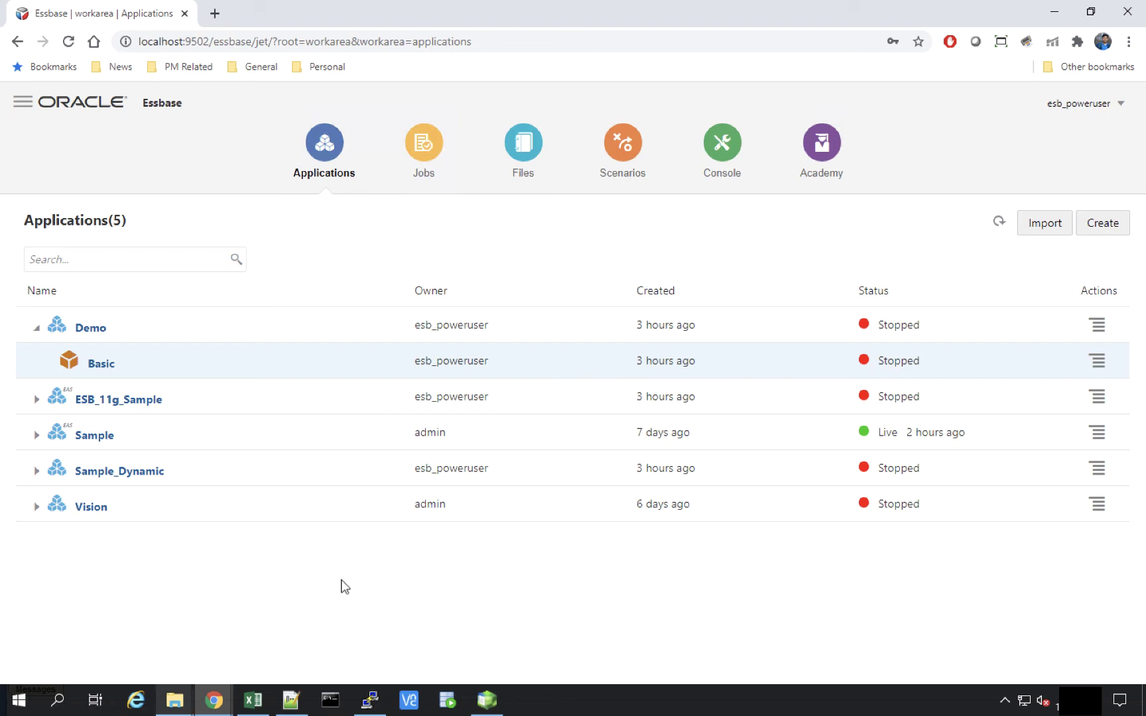
{"action": "left_click", "coordinate": [213, 700]}
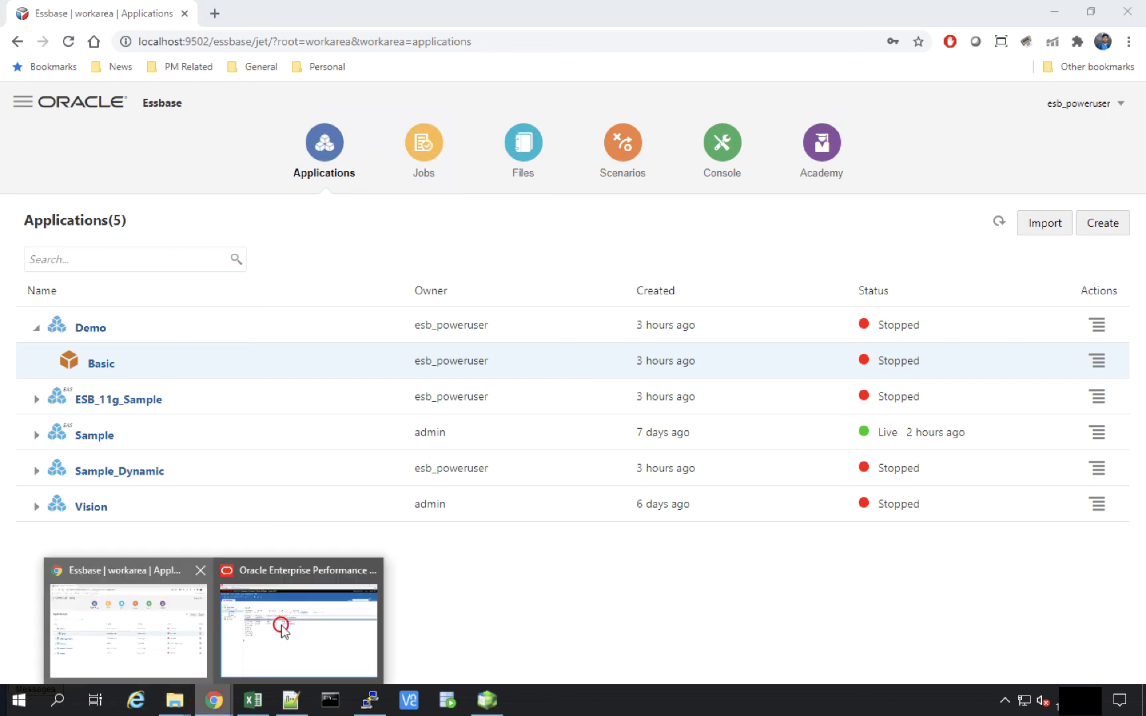
Bring the Administration Services login window to the front.
{"action": "left_click", "coordinate": [281, 624]}
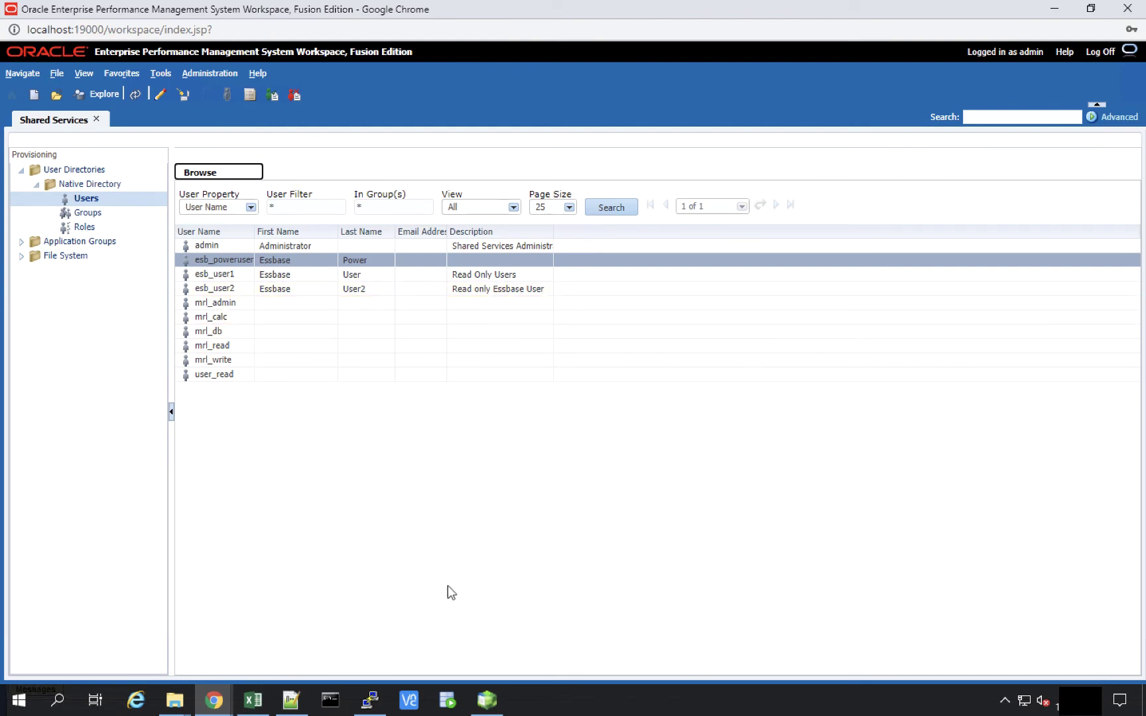
{"action": "mouse_move", "coordinate": [491, 701]}
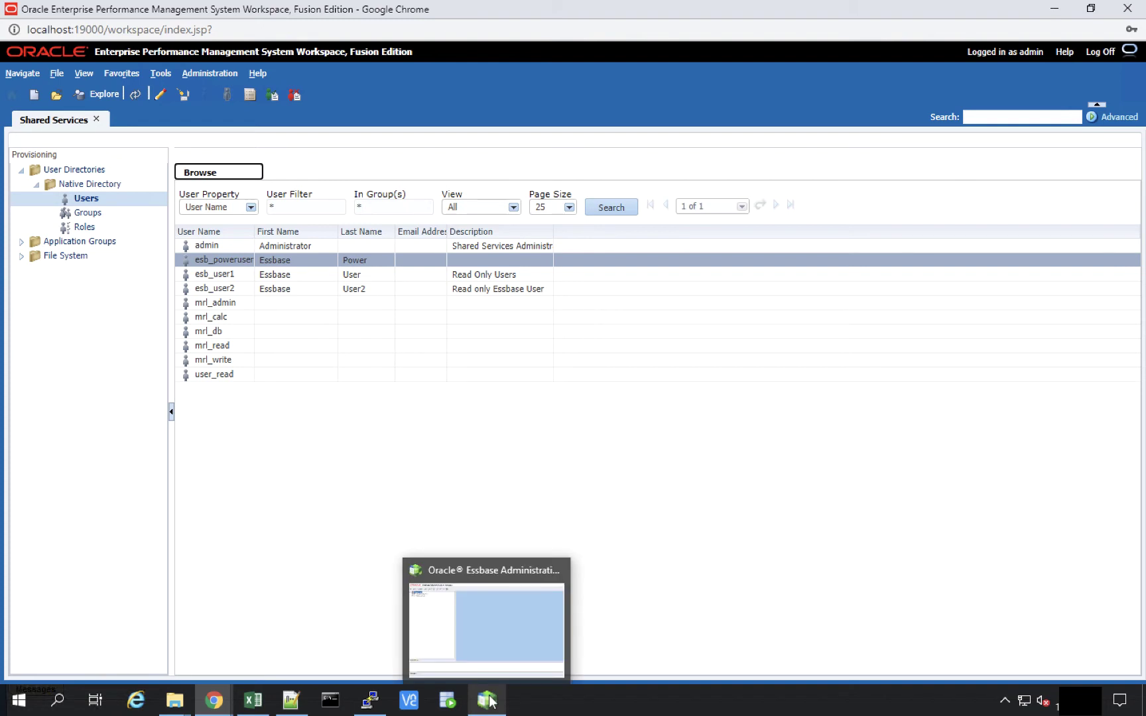
{"action": "left_click", "coordinate": [504, 639]}
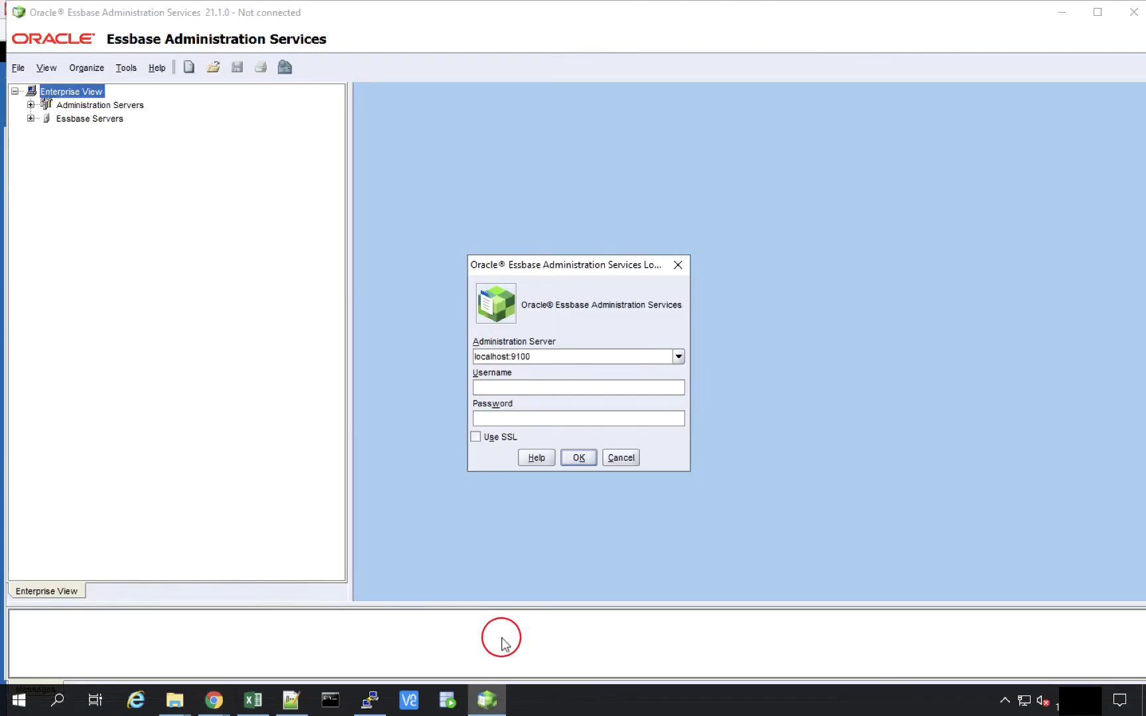
{"action": "left_click", "coordinate": [213, 700]}
{"action": "left_click", "coordinate": [118, 638]}
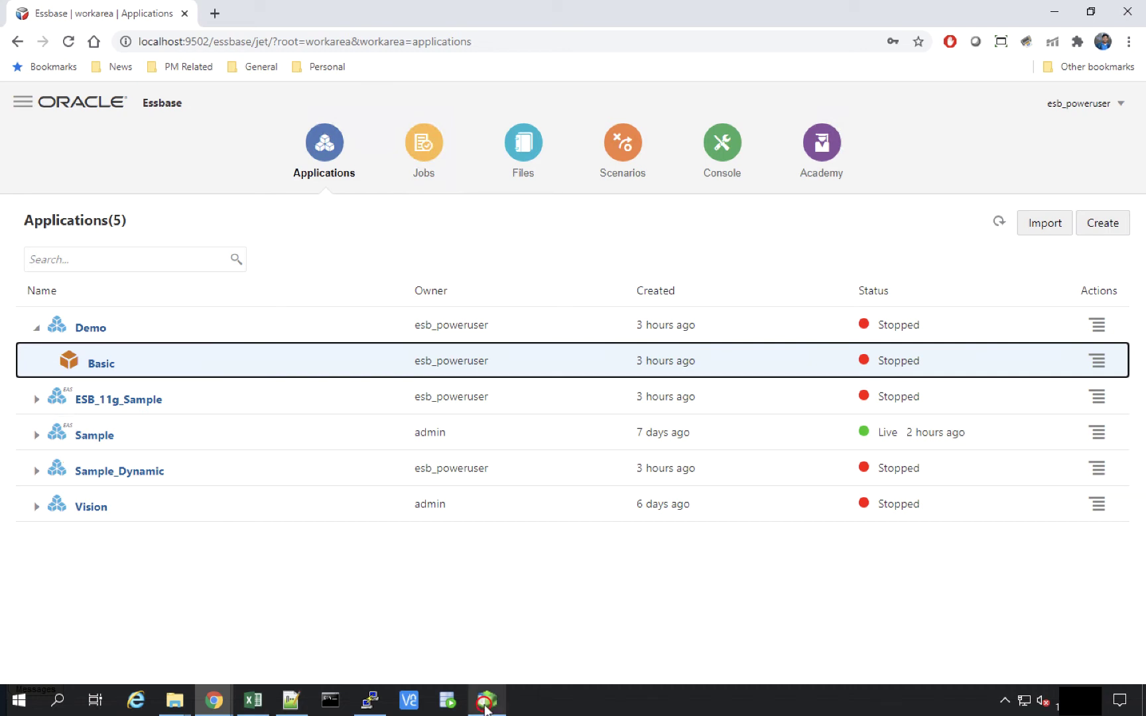
{"action": "left_click", "coordinate": [487, 700]}
Log in to EAS as the power user and expand Essbase Servers and the server.
{"action": "left_click", "coordinate": [536, 386]}
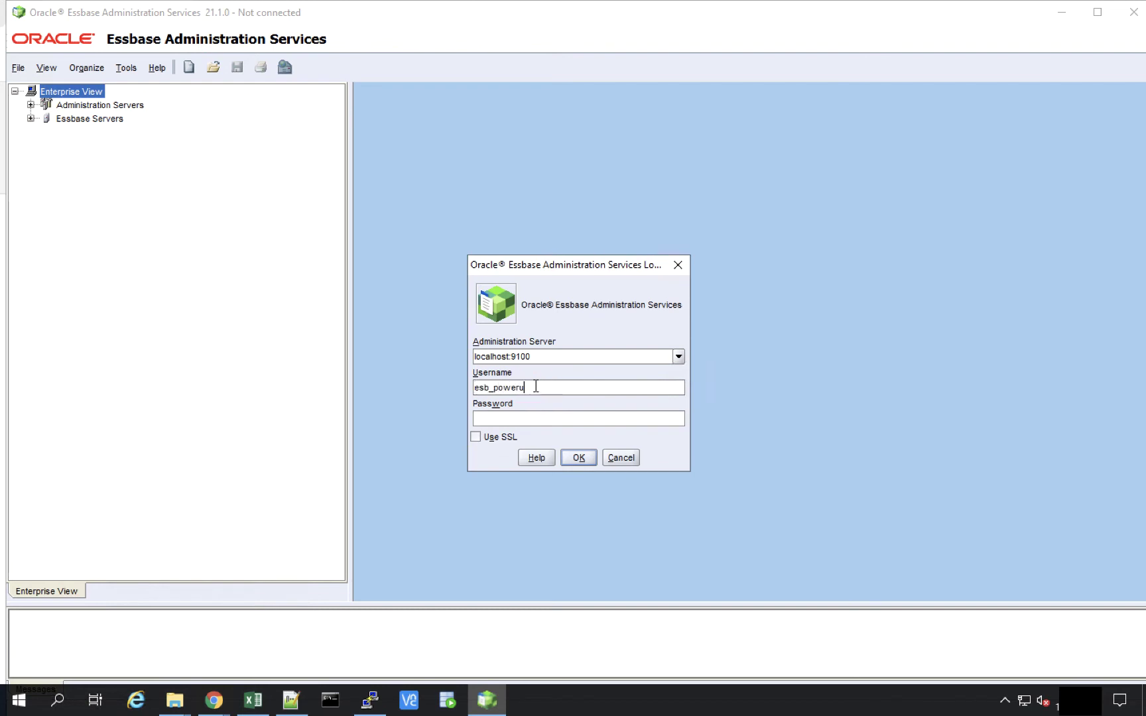
{"action": "key", "text": "Tab"}
{"action": "left_click", "coordinate": [579, 457]}
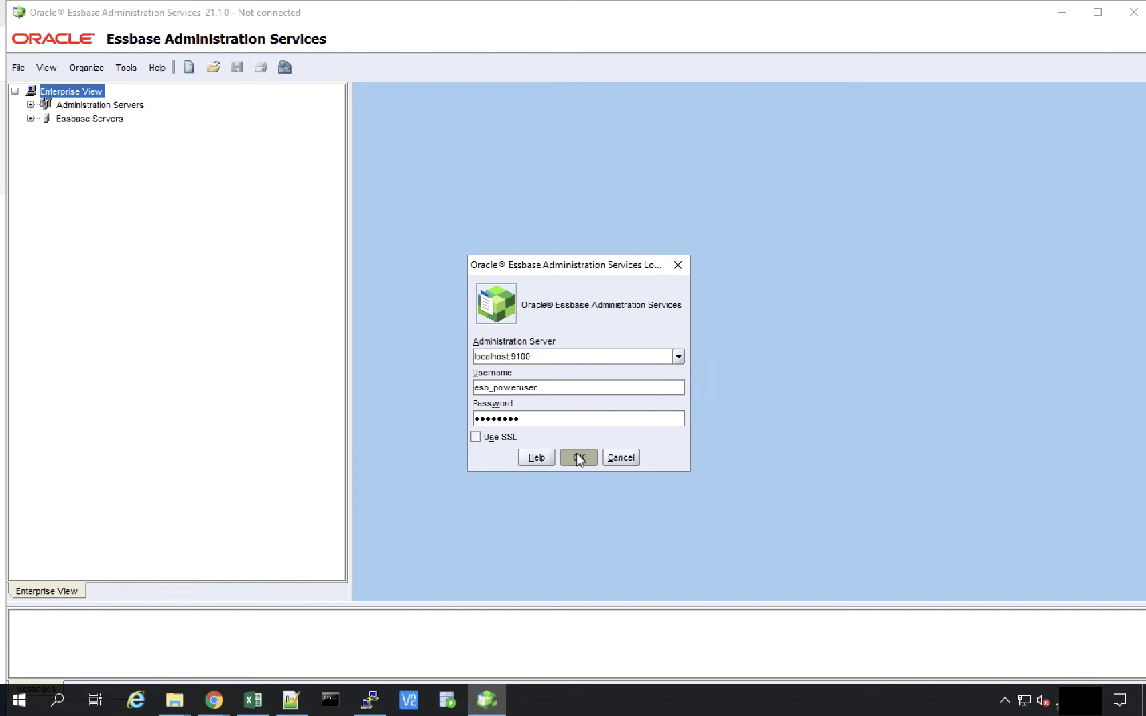
{"action": "left_click", "coordinate": [31, 119]}
{"action": "left_click", "coordinate": [46, 132]}
Refresh the server's Applications list in EAS.
{"action": "left_click", "coordinate": [62, 145]}
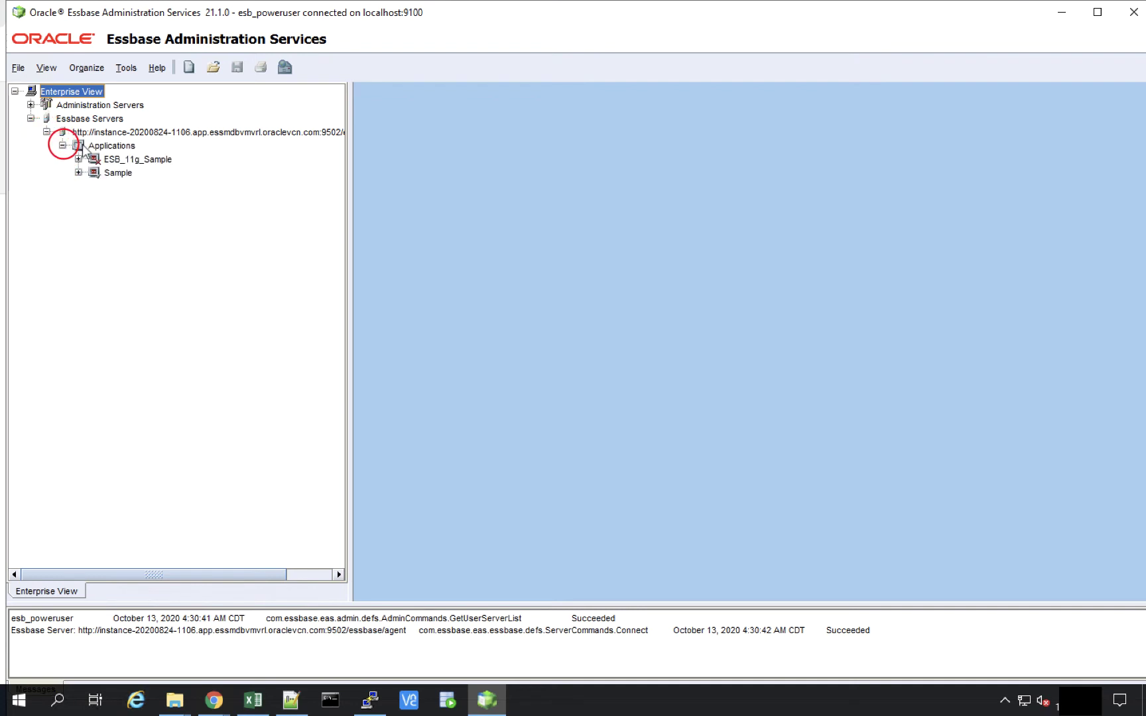
{"action": "right_click", "coordinate": [104, 145]}
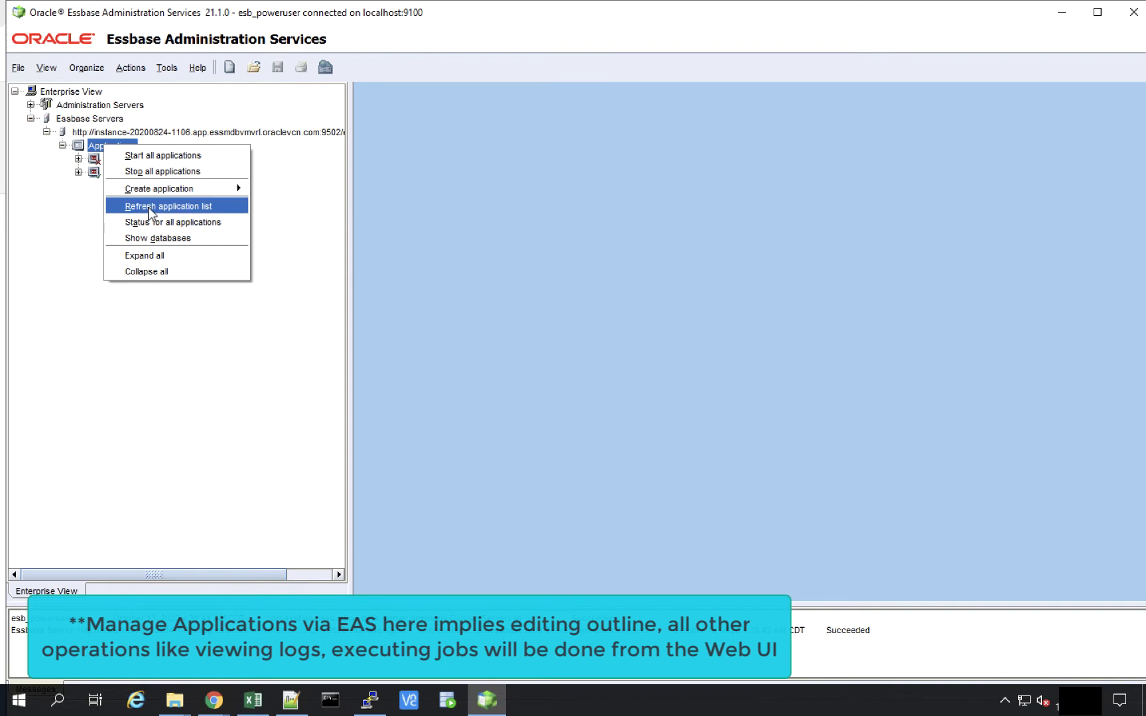
{"action": "left_click", "coordinate": [149, 207]}
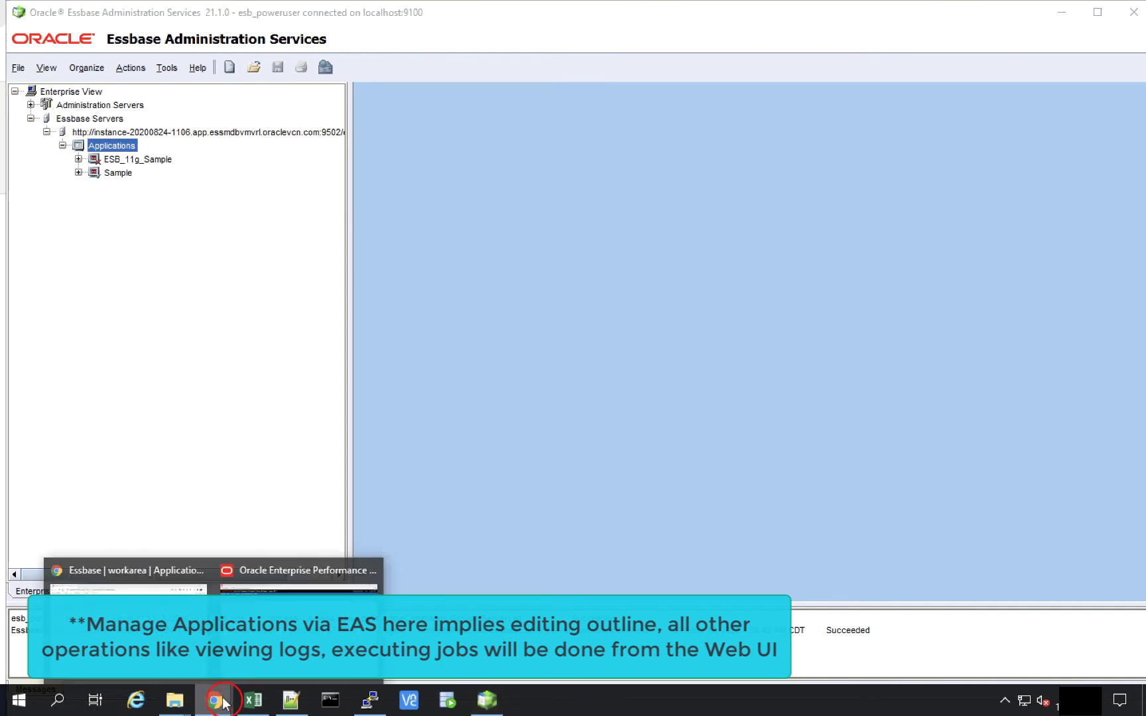
Compare the EAS application list with the Essbase web Applications page.
{"action": "left_click", "coordinate": [126, 623]}
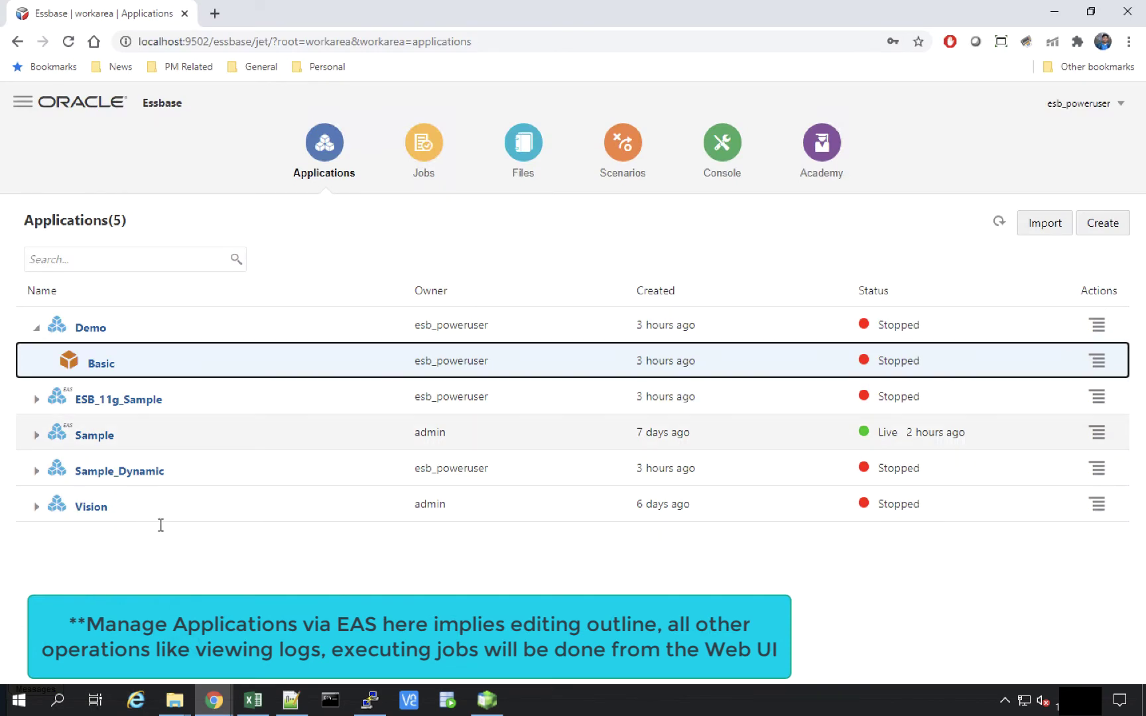
{"action": "left_click", "coordinate": [487, 699]}
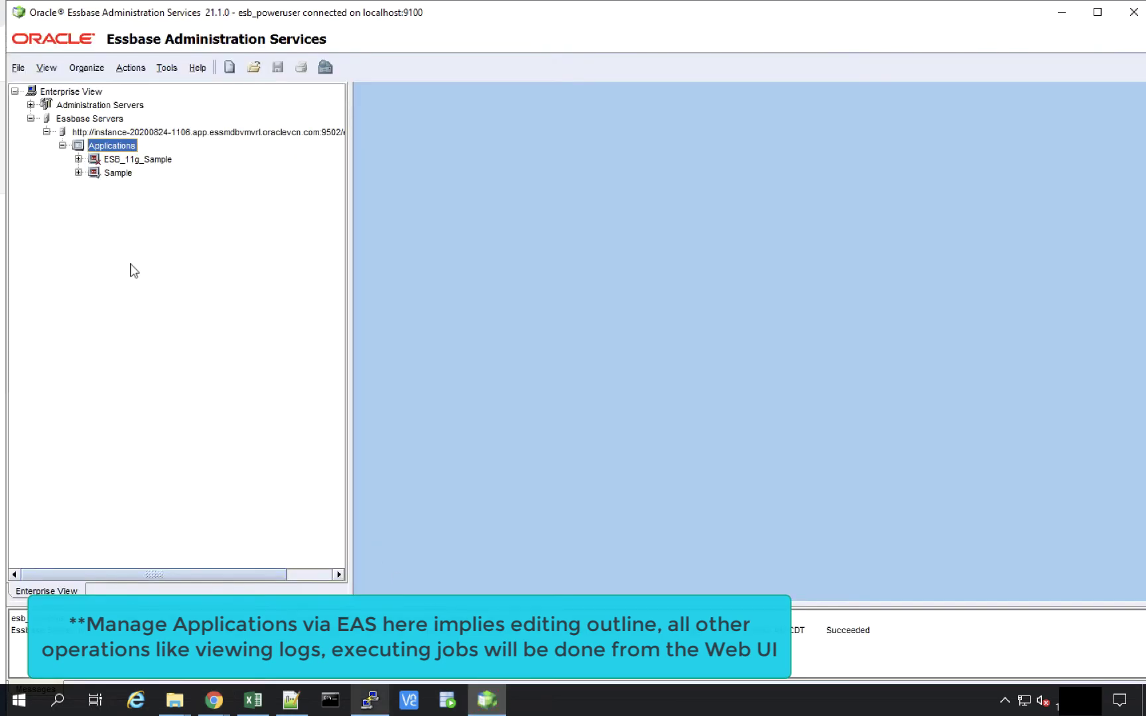
{"action": "left_click", "coordinate": [214, 697]}
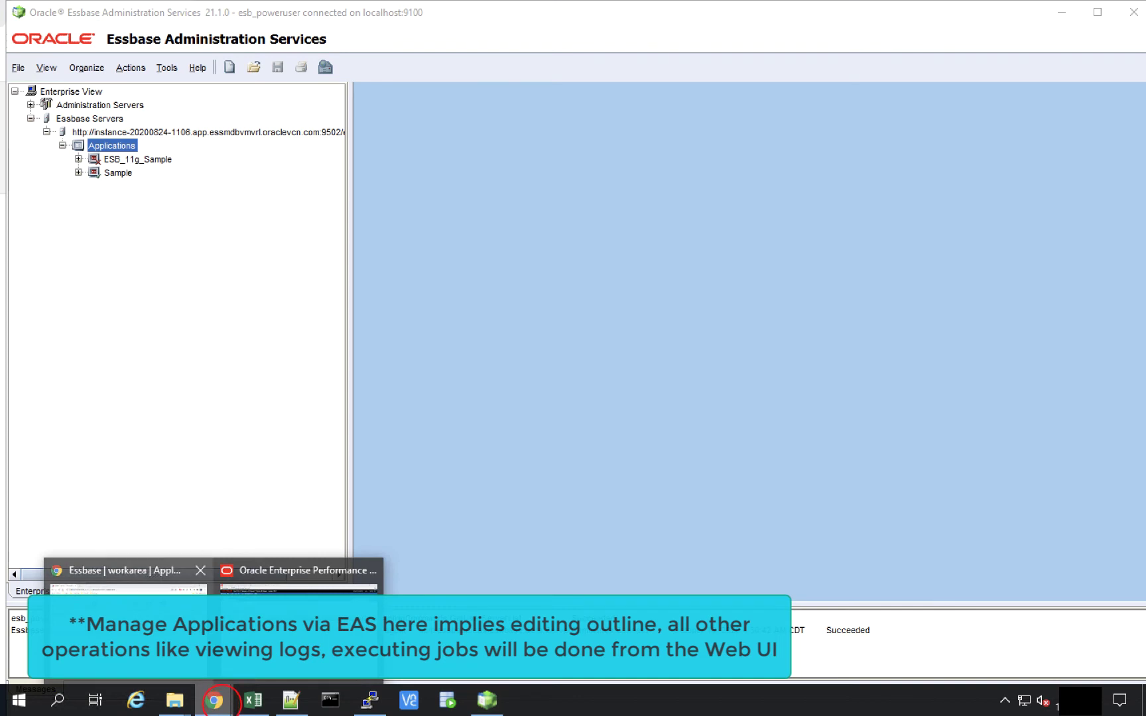
{"action": "left_click", "coordinate": [206, 680]}
Expand Sample and open the Basic cube's outline in view-only mode.
{"action": "left_click", "coordinate": [36, 435]}
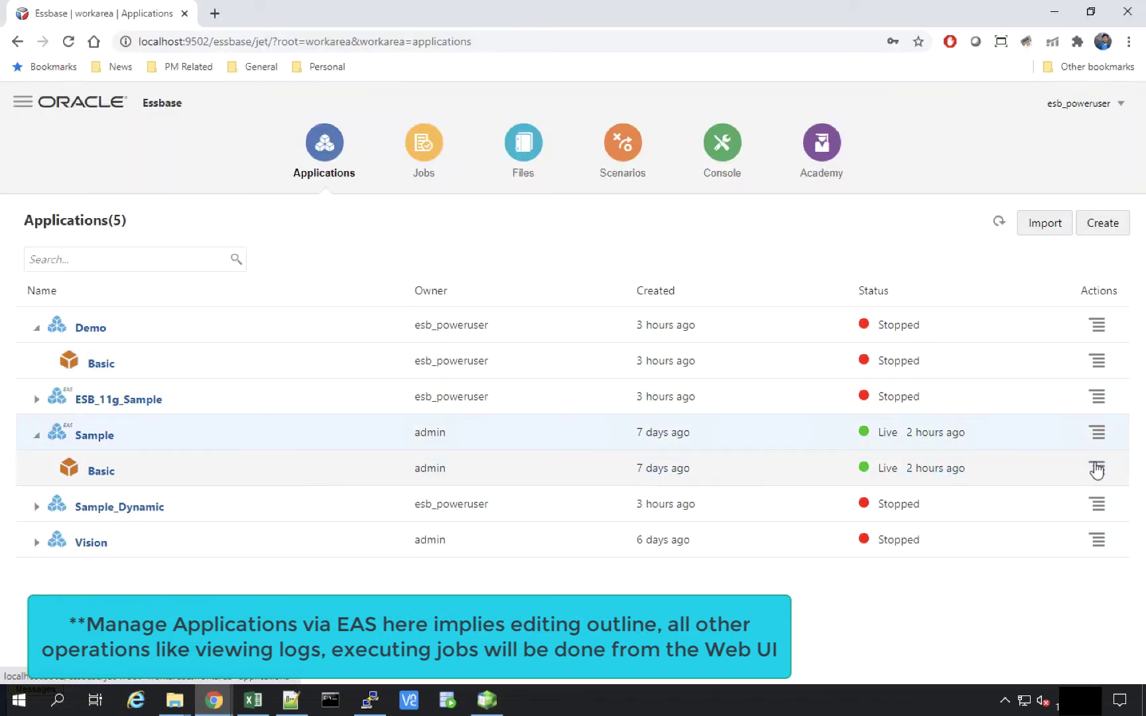
{"action": "left_click", "coordinate": [1096, 466]}
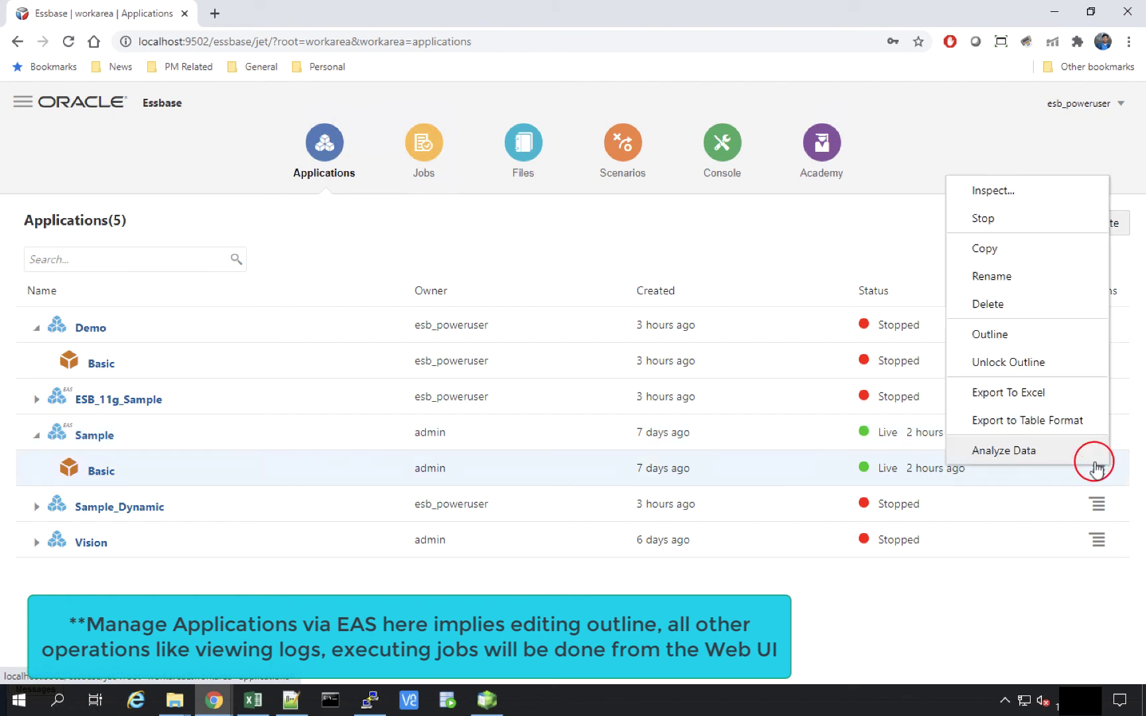
{"action": "left_click", "coordinate": [990, 335]}
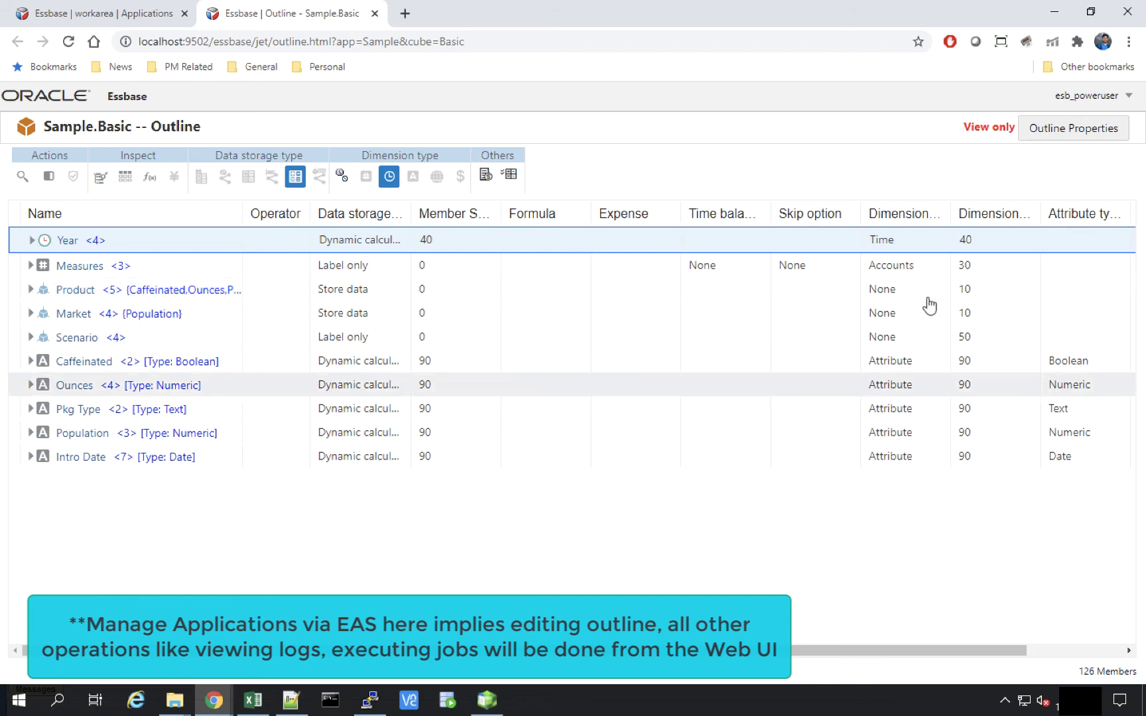
Expand Sample > Basic in the EAS tree to list its outline and files.
{"action": "left_click", "coordinate": [488, 700]}
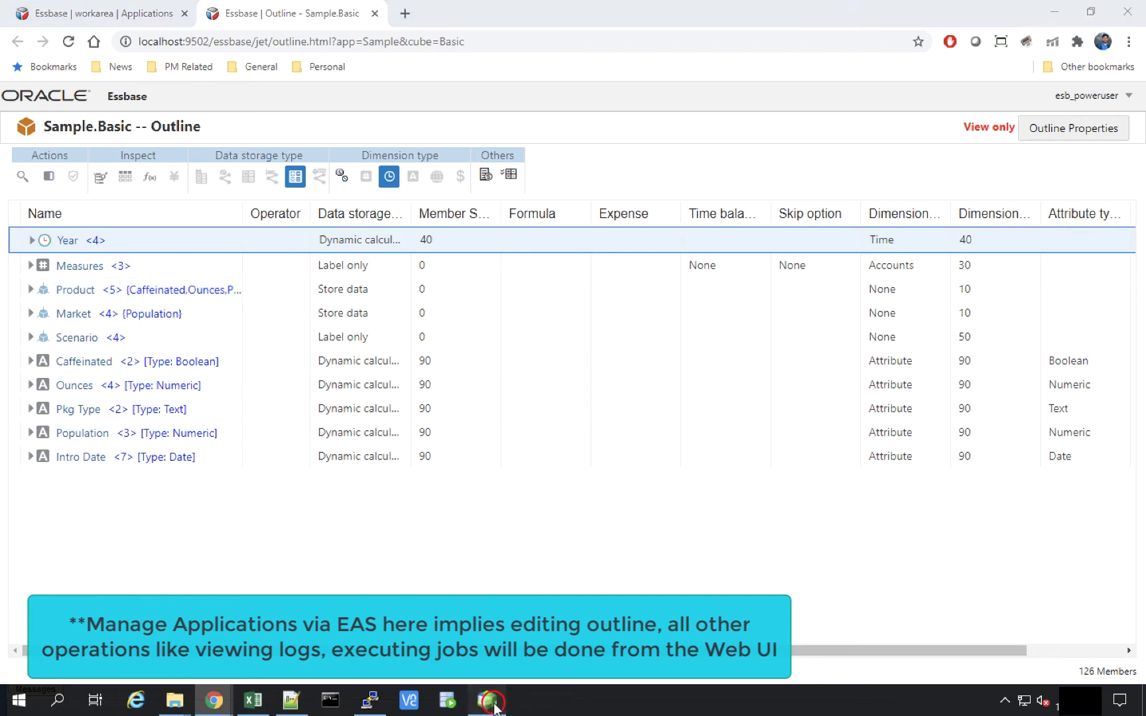
{"action": "left_click", "coordinate": [78, 173]}
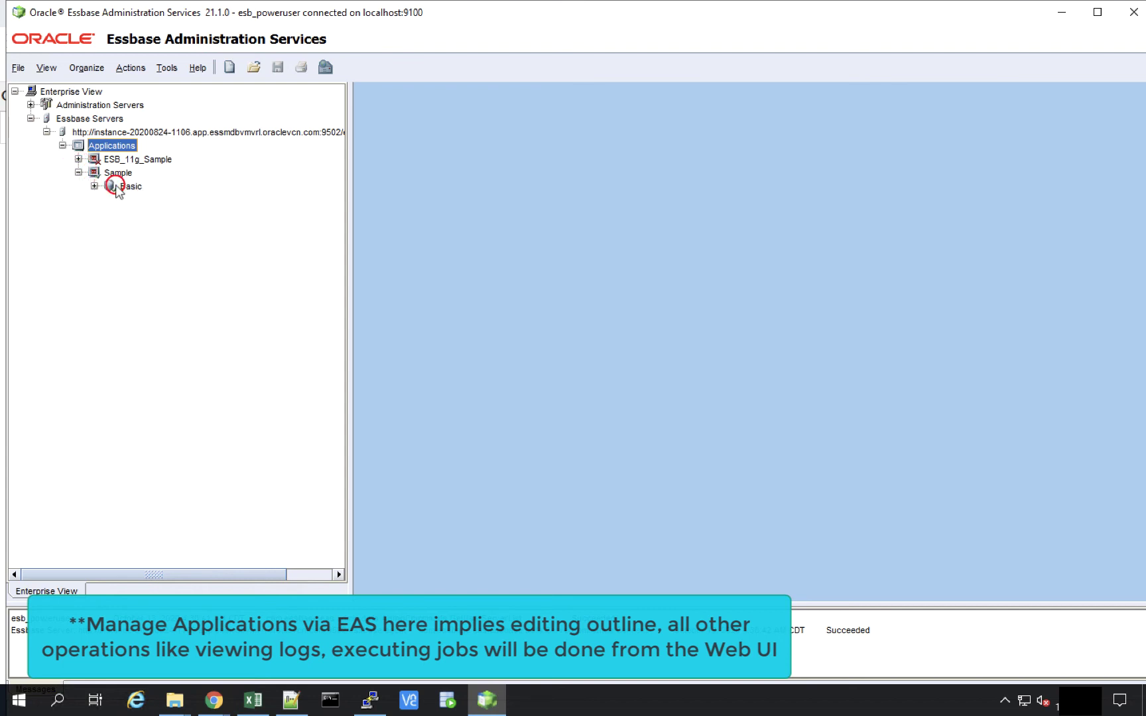
{"action": "left_click", "coordinate": [117, 187]}
{"action": "right_click", "coordinate": [118, 188]}
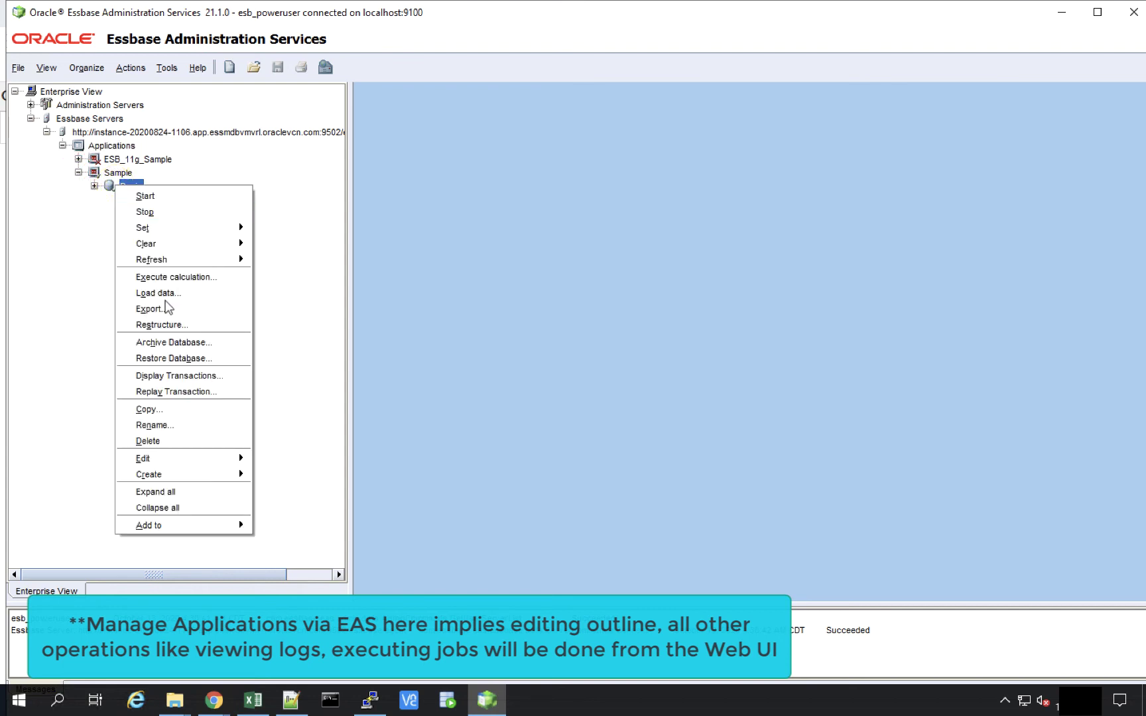
{"action": "left_click", "coordinate": [95, 185]}
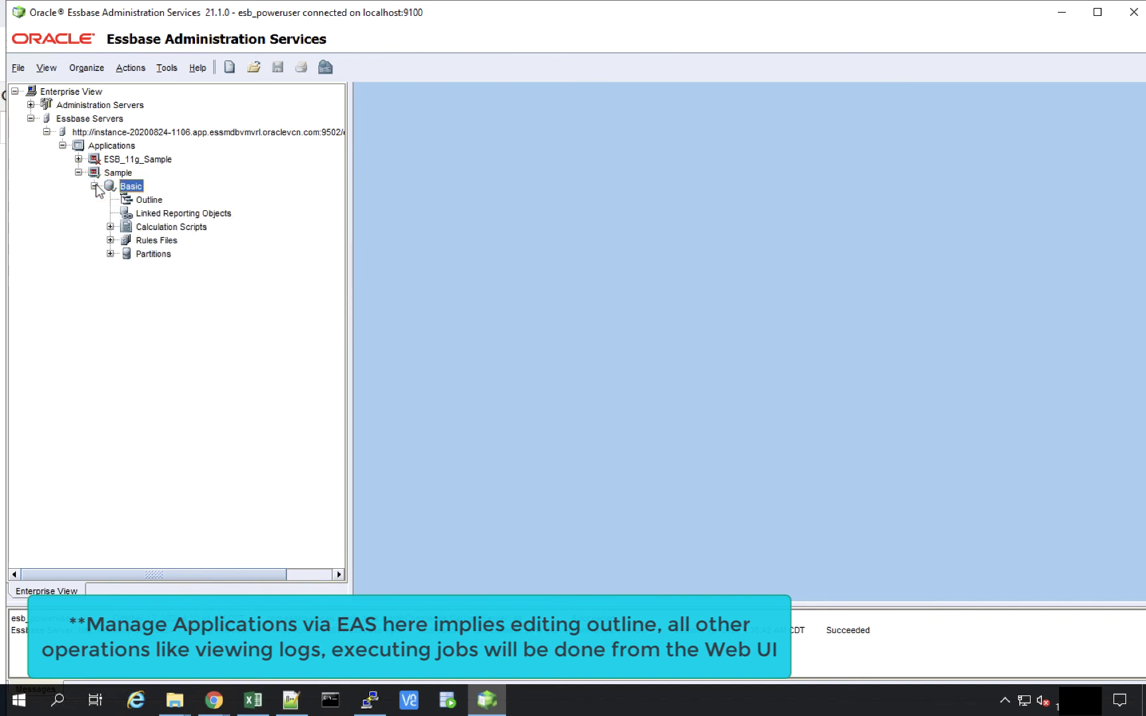
Open the Sample.Basic outline in the Outline Editor, then close it.
{"action": "left_click", "coordinate": [137, 201]}
{"action": "right_click", "coordinate": [137, 202]}
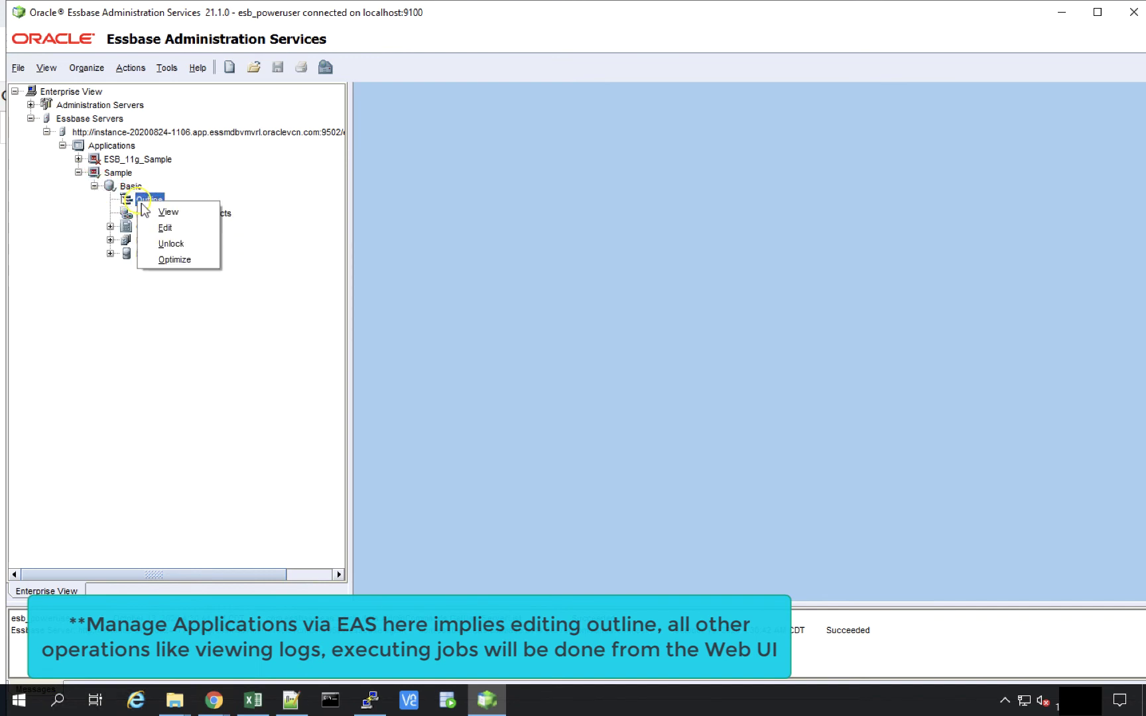
{"action": "left_click", "coordinate": [177, 229]}
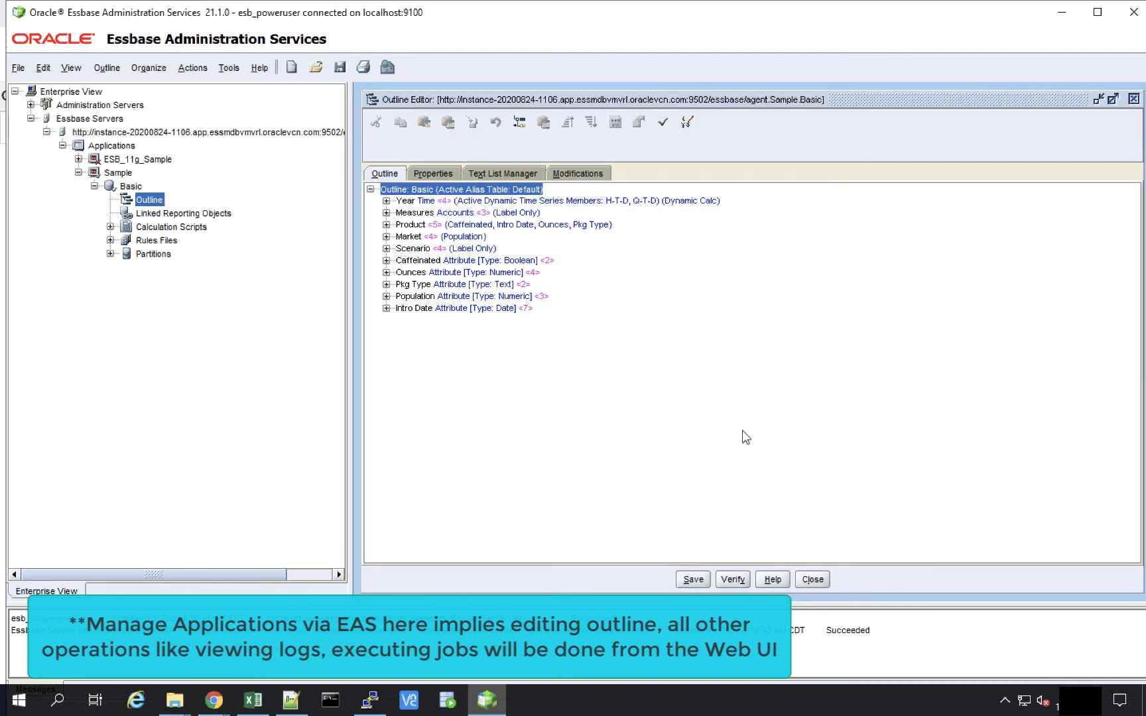
{"action": "left_click", "coordinate": [808, 579]}
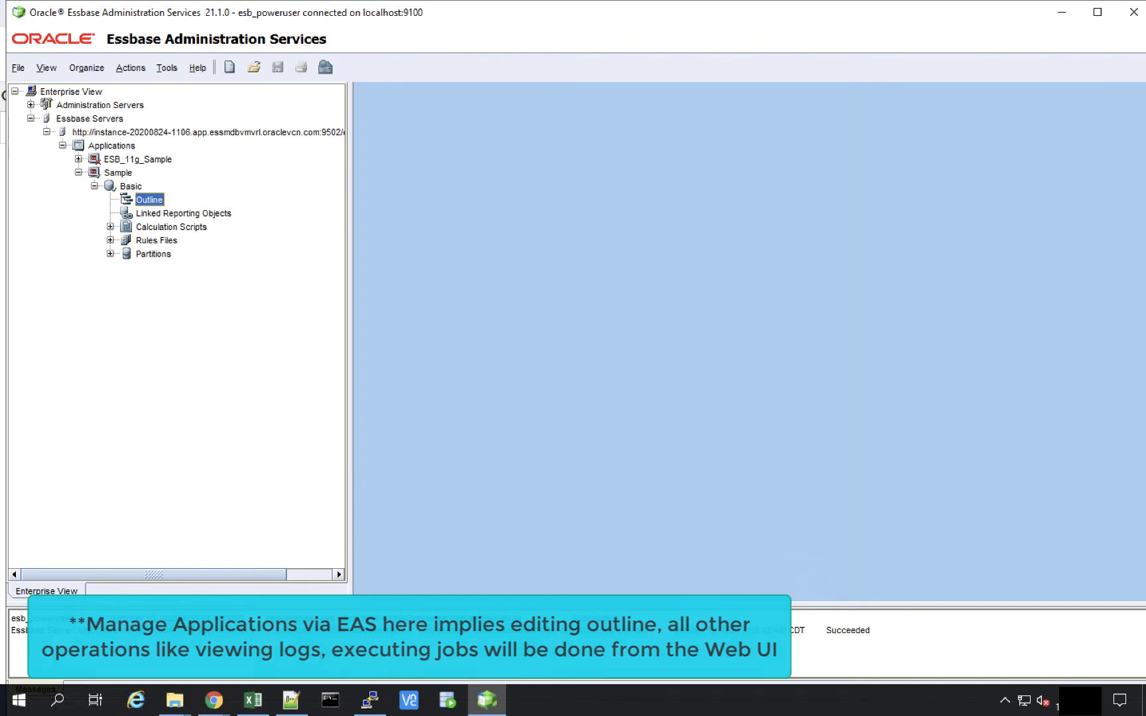
Close the Sample.Basic outline and inspect the Demo application's details.
{"action": "mouse_move", "coordinate": [221, 708]}
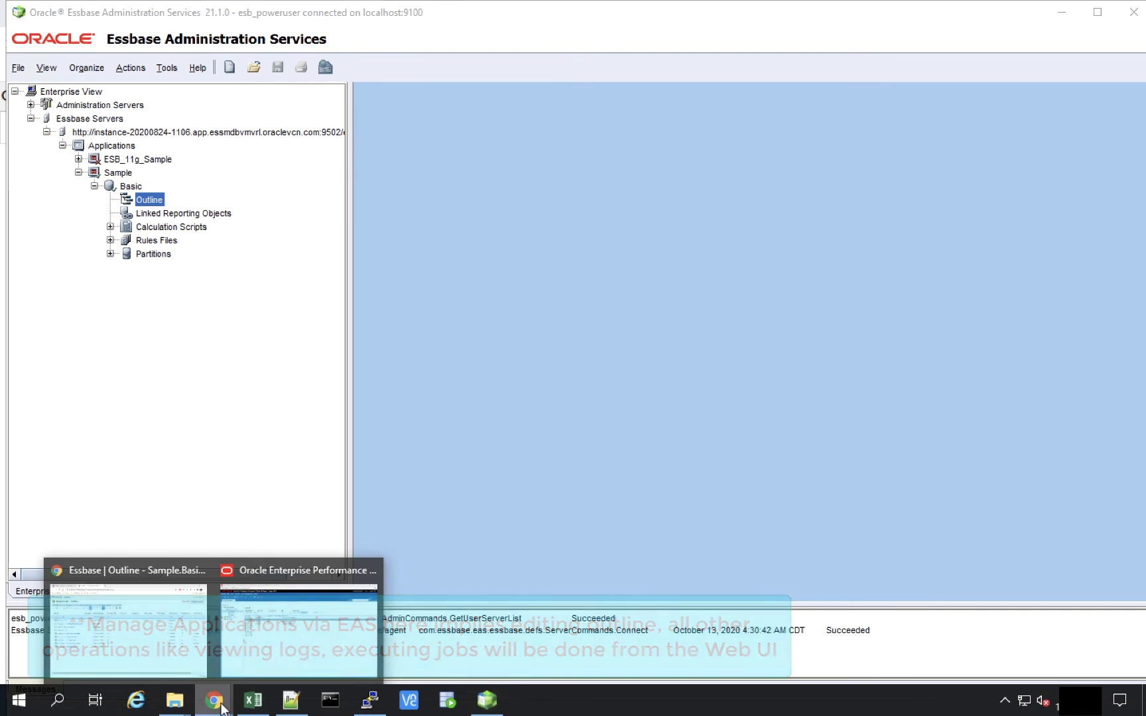
{"action": "left_click", "coordinate": [176, 657]}
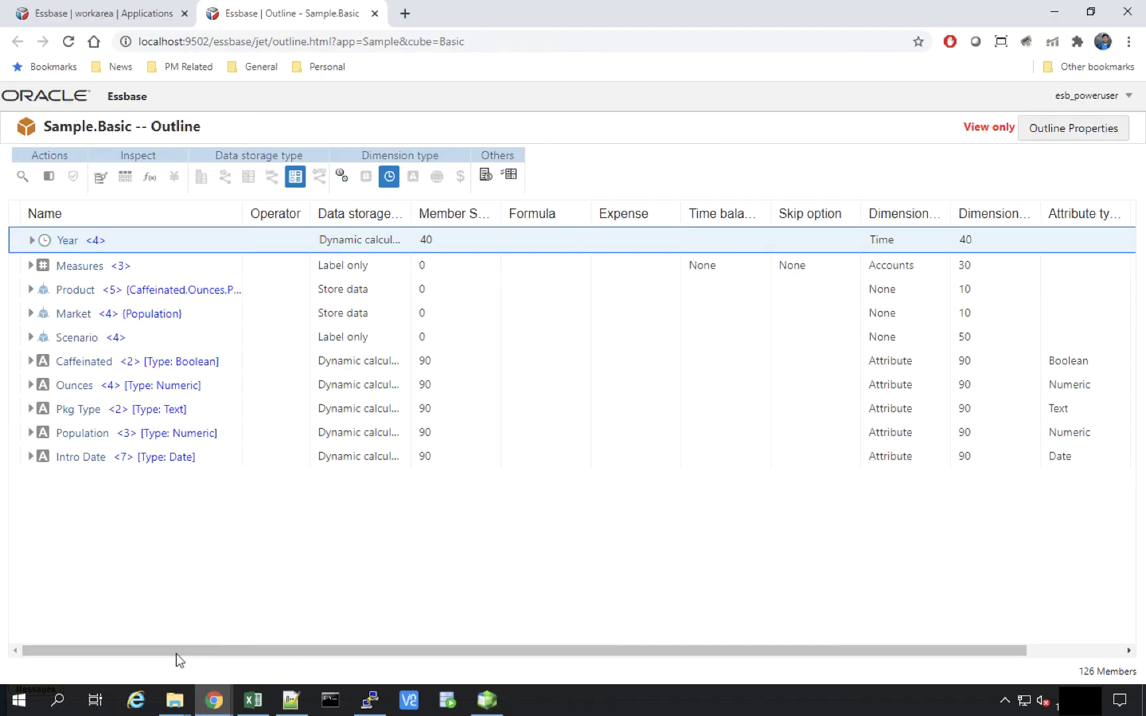
{"action": "left_click", "coordinate": [376, 13]}
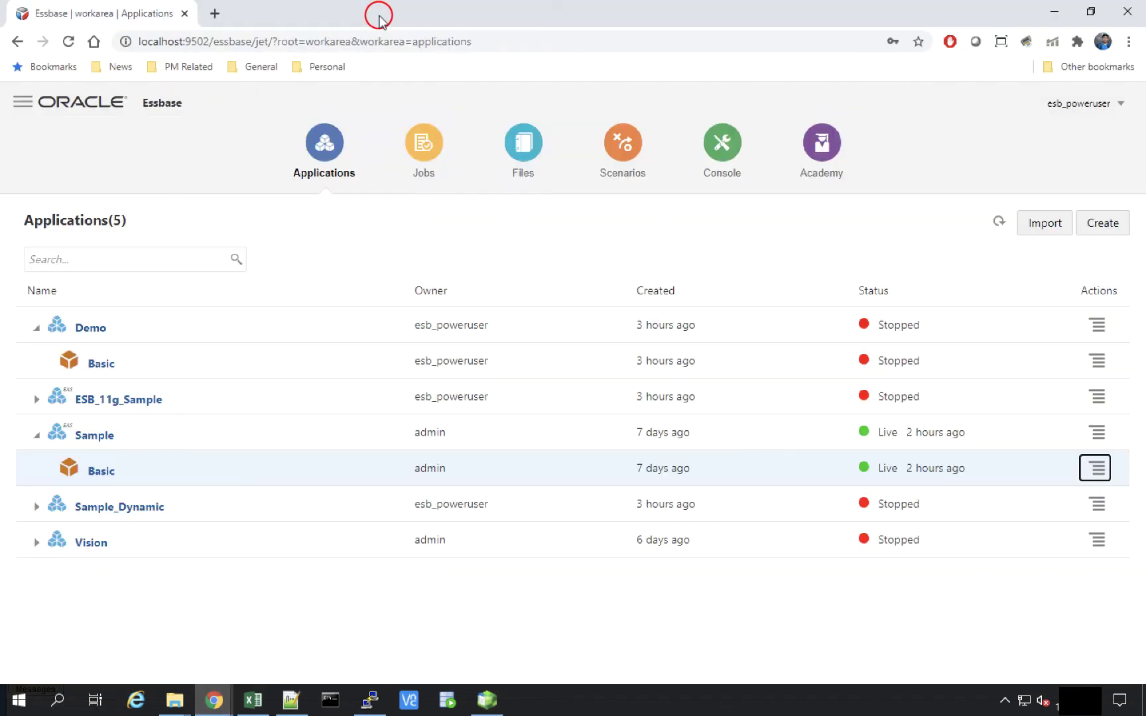
{"action": "left_click", "coordinate": [80, 325]}
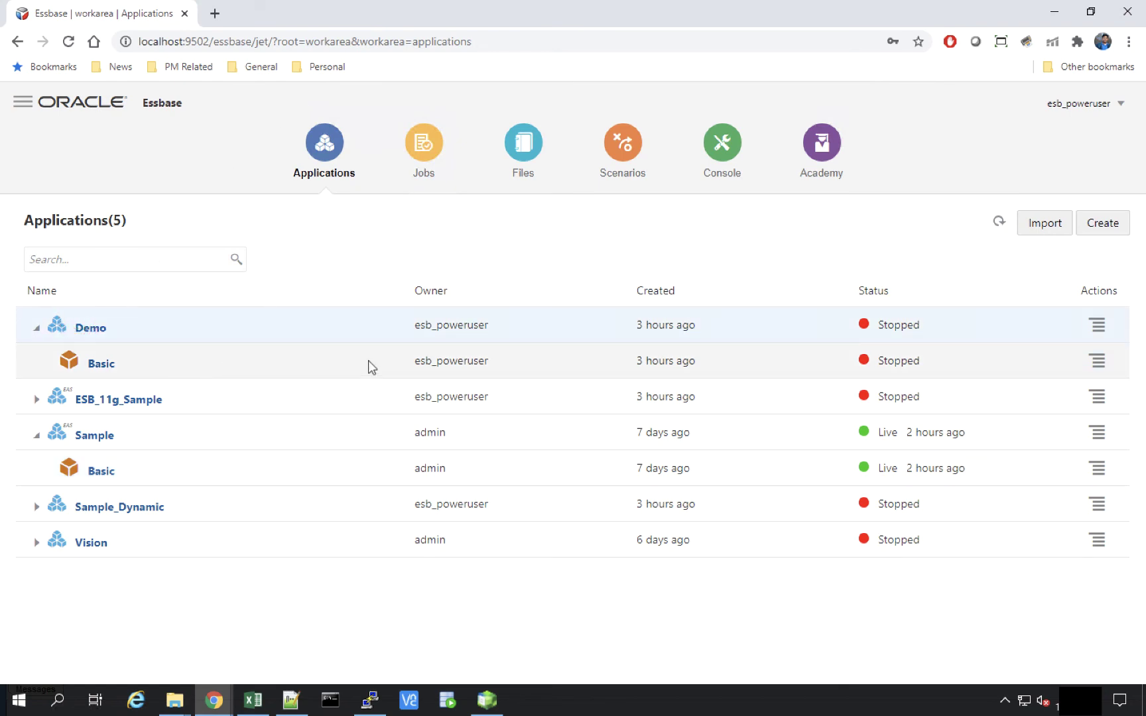
{"action": "left_click", "coordinate": [1098, 324]}
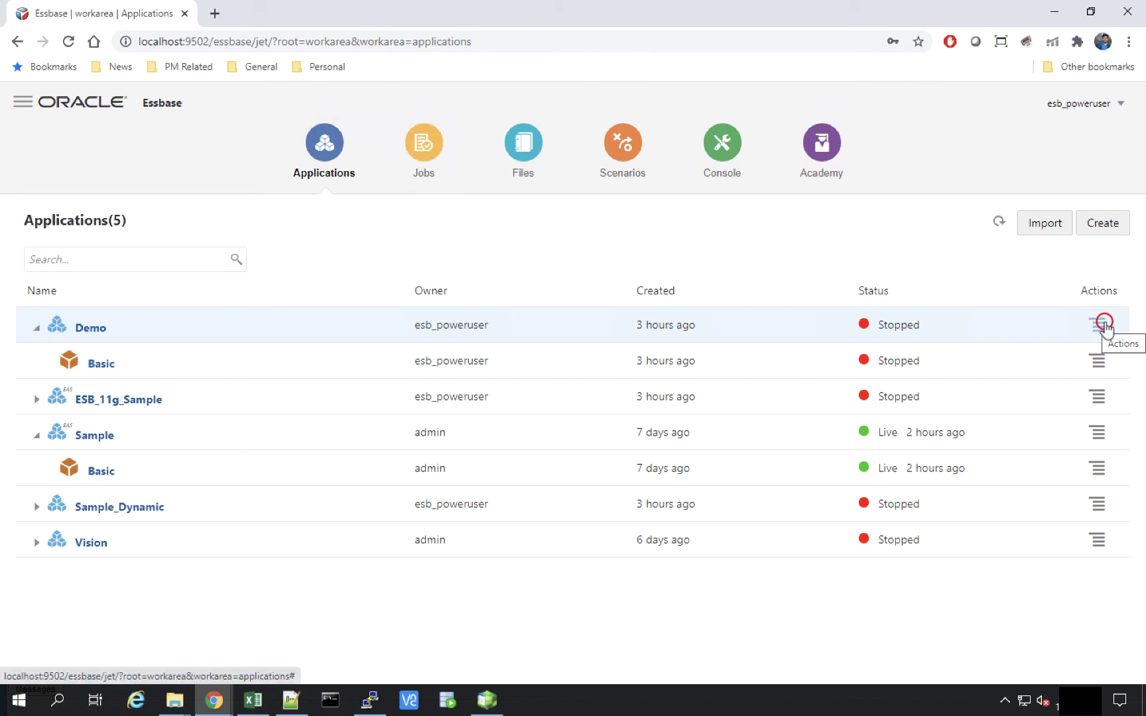
{"action": "left_click", "coordinate": [1082, 351]}
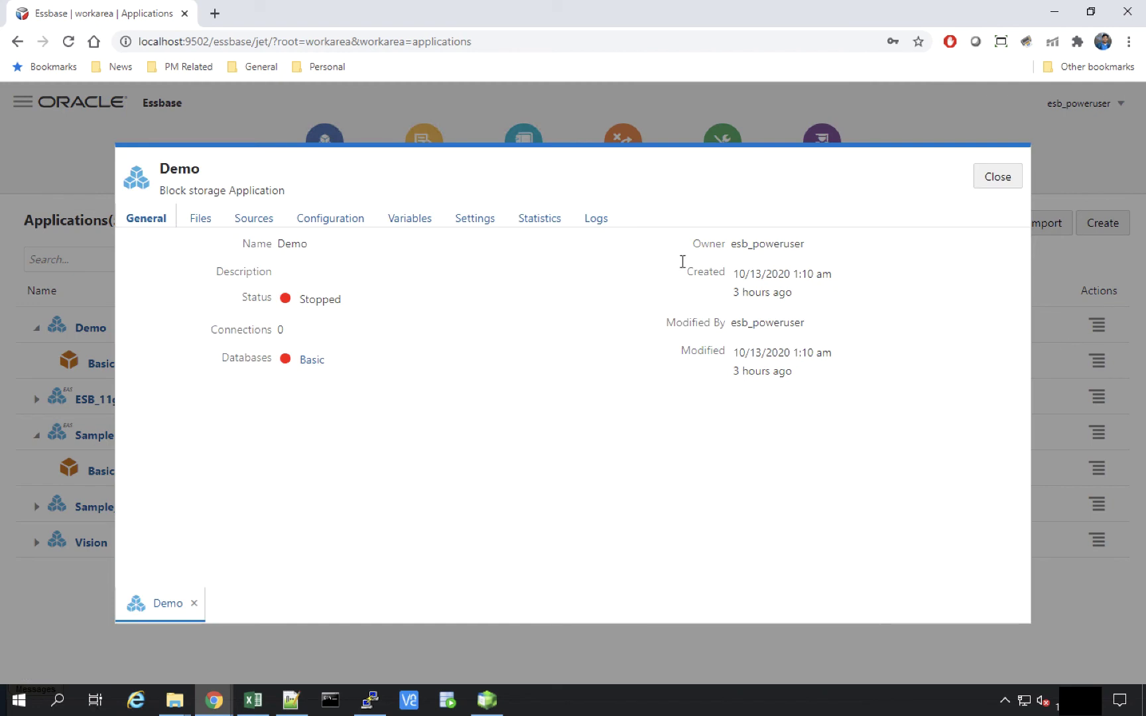
Set Demo as managed by Essbase Administration Services, save and confirm, then return to EAS.
{"action": "left_click", "coordinate": [491, 221]}
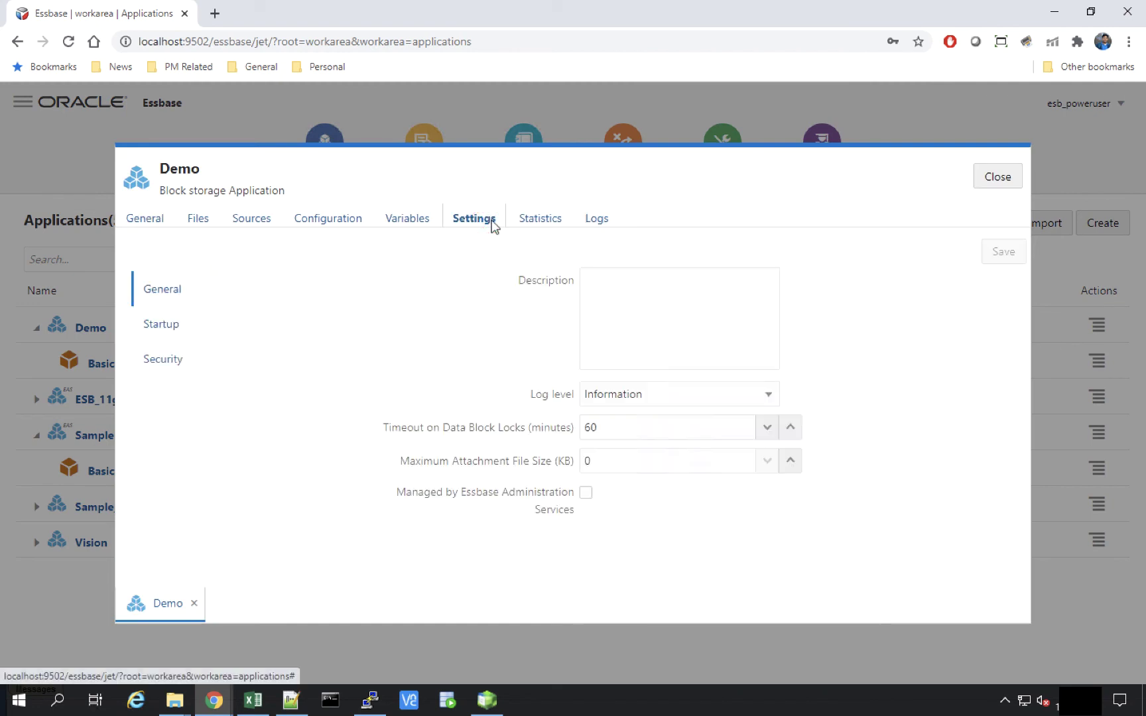
{"action": "left_click_drag", "start_coordinate": [397, 492], "coordinate": [573, 515]}
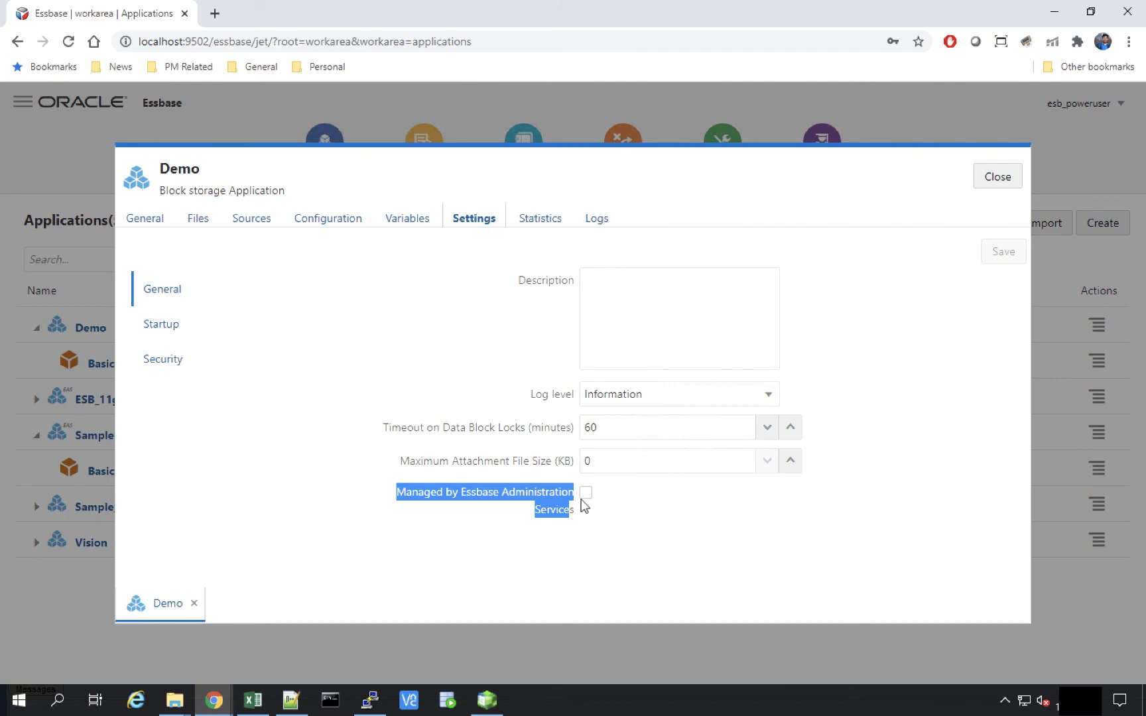
{"action": "left_click", "coordinate": [586, 493]}
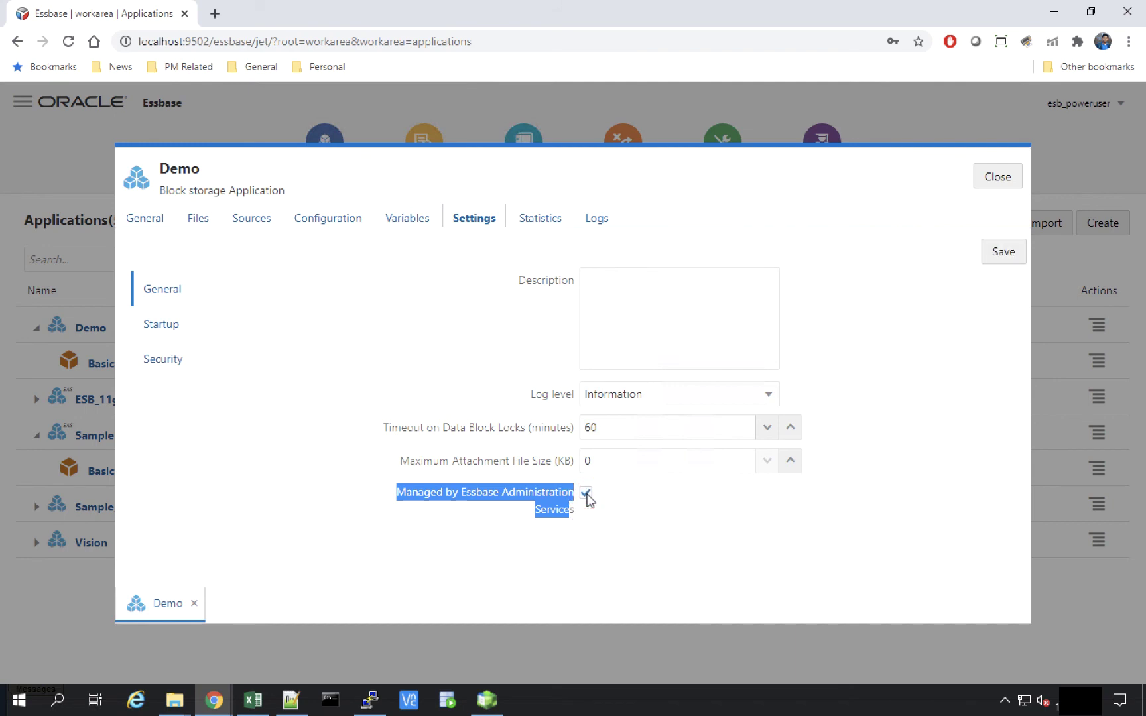
{"action": "left_click", "coordinate": [1005, 253]}
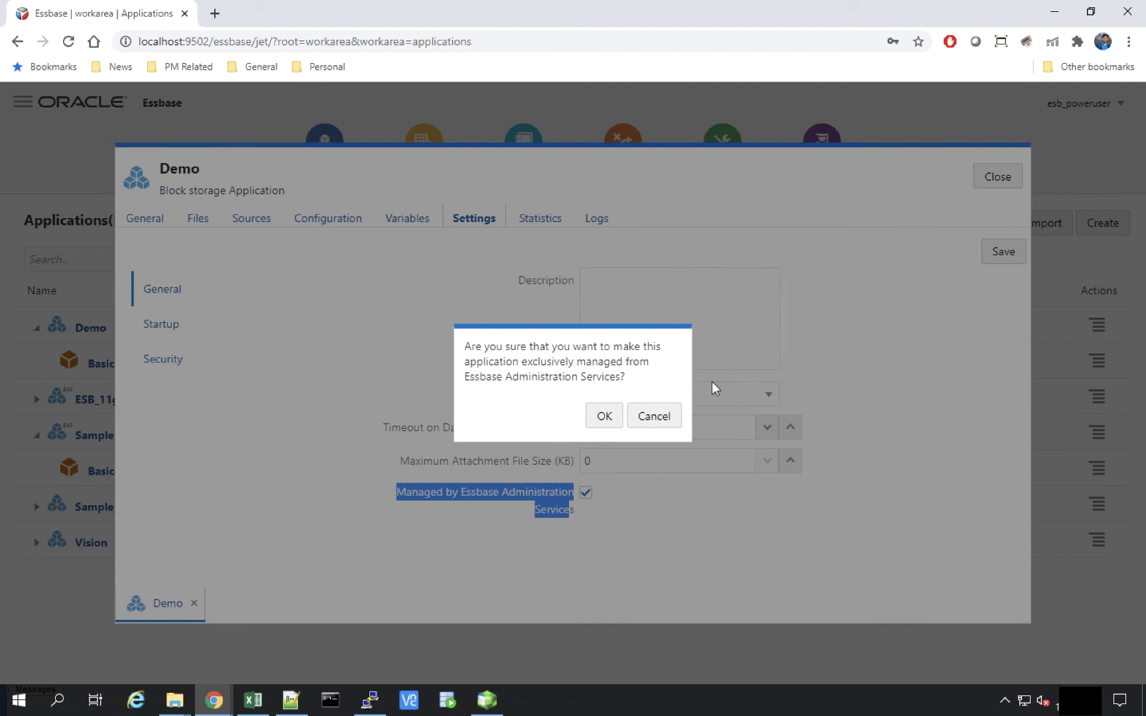
{"action": "left_click", "coordinate": [613, 415]}
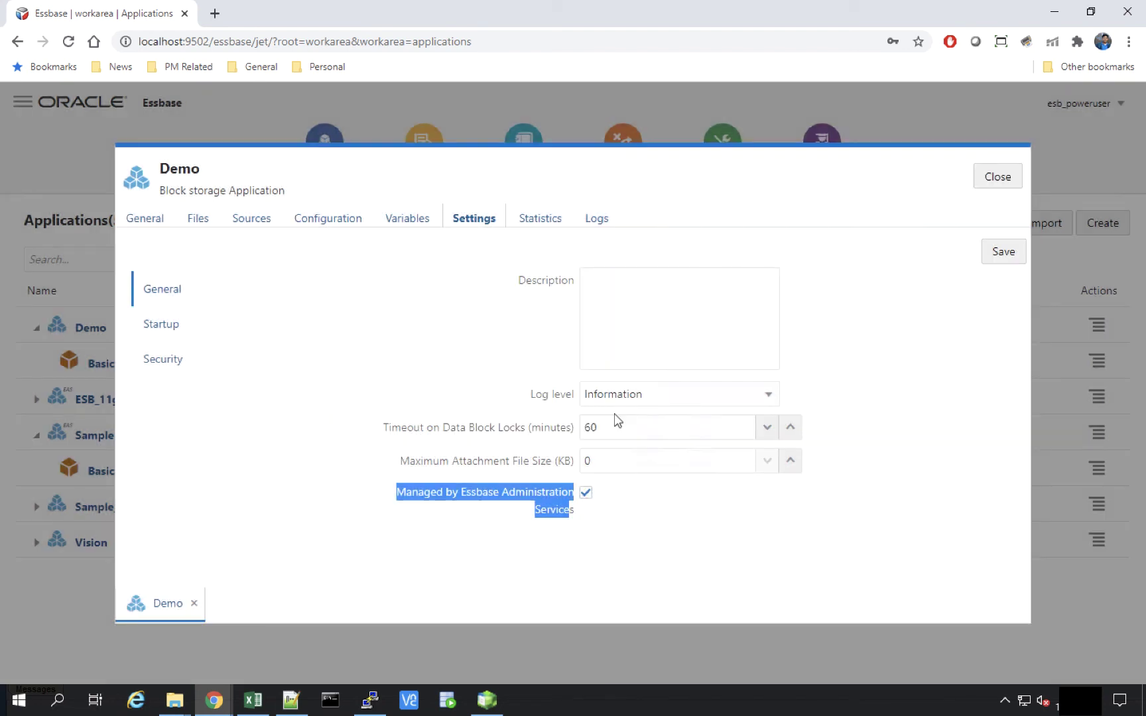
{"action": "left_click", "coordinate": [984, 177]}
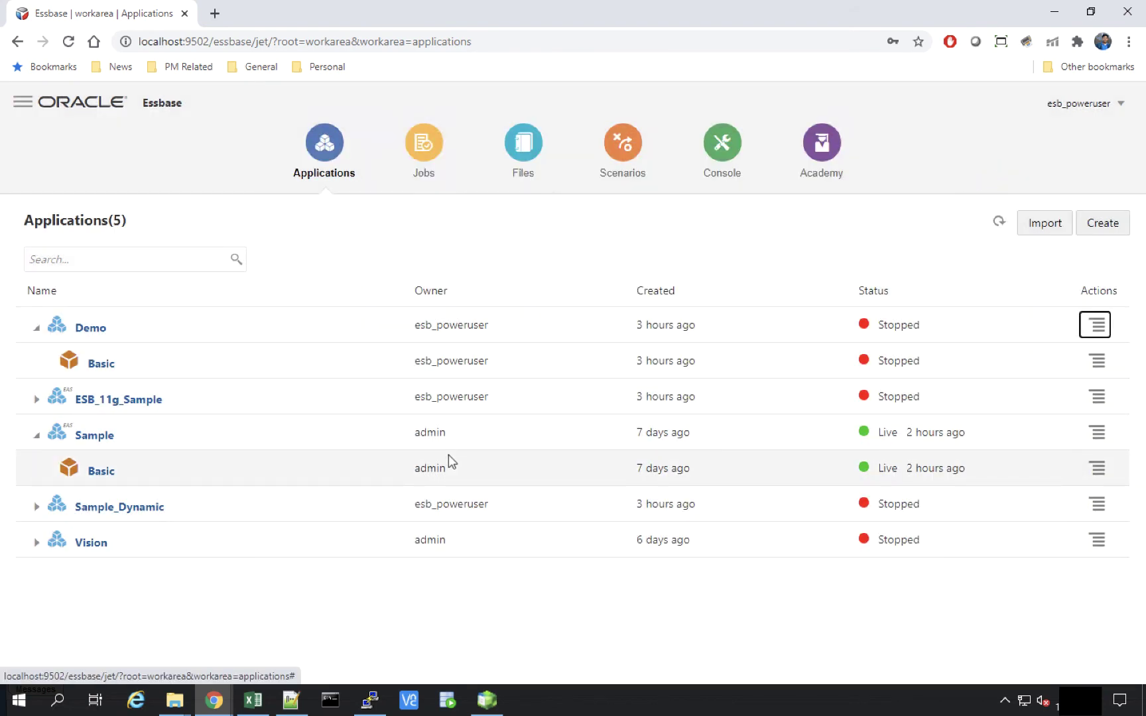
{"action": "left_click", "coordinate": [488, 702]}
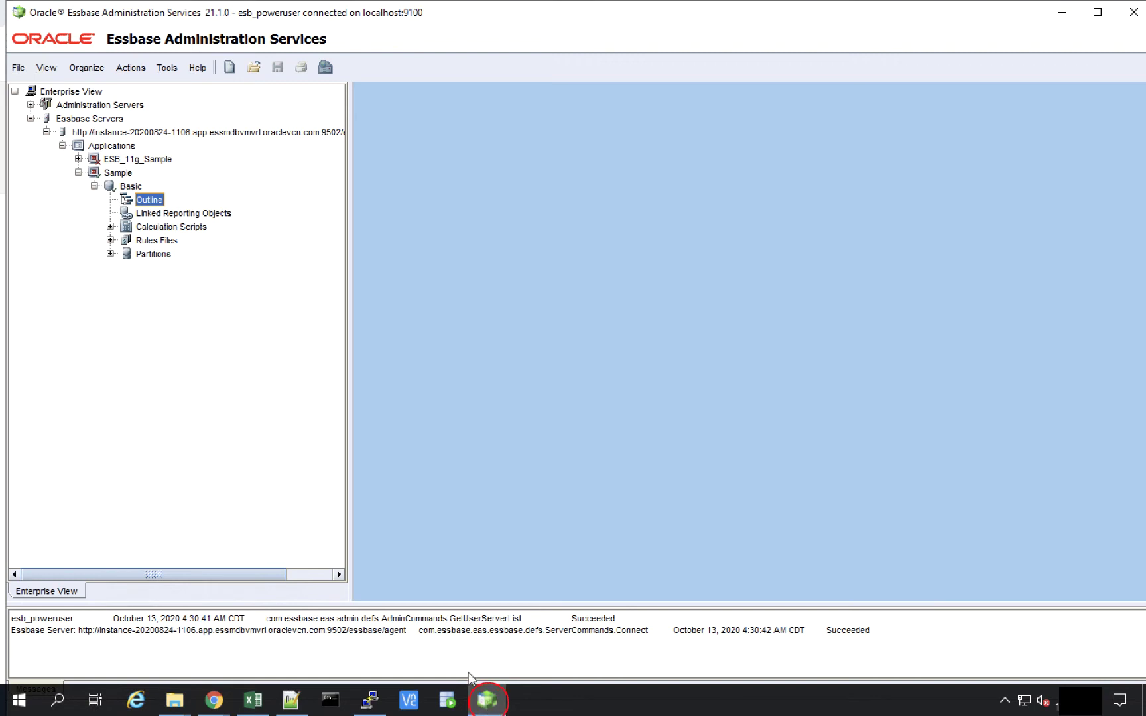
Refresh the Applications list and expand Demo down to its Basic database.
{"action": "left_click", "coordinate": [113, 147]}
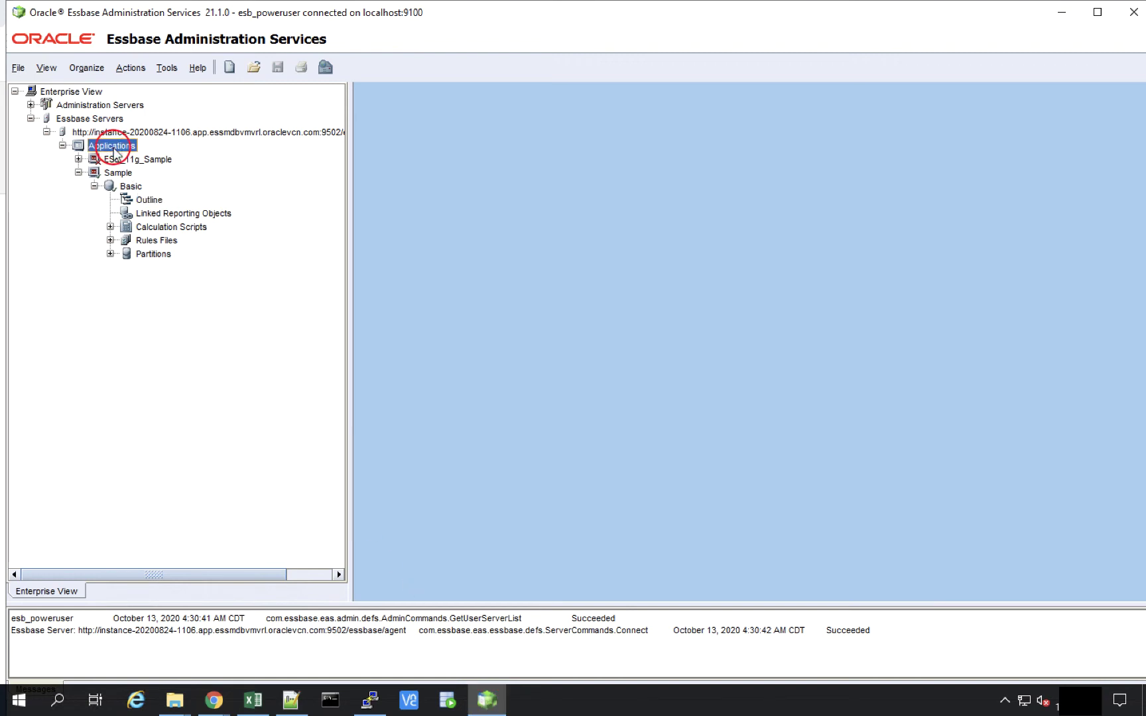
{"action": "right_click", "coordinate": [114, 151]}
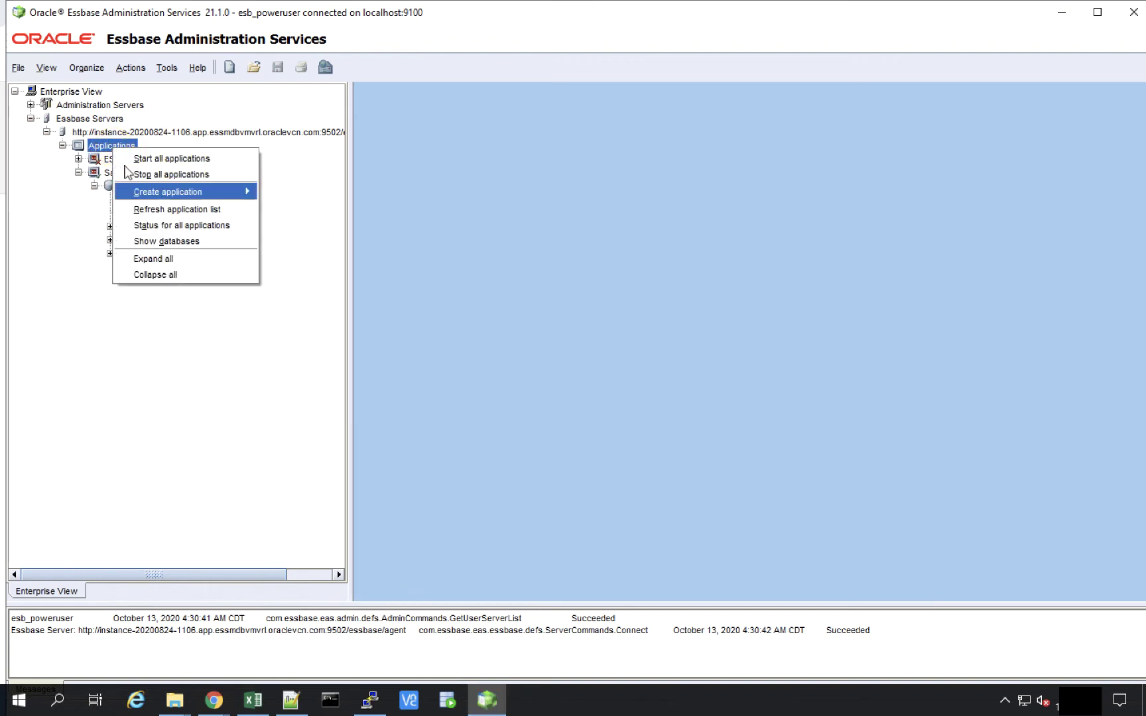
{"action": "left_click", "coordinate": [149, 209]}
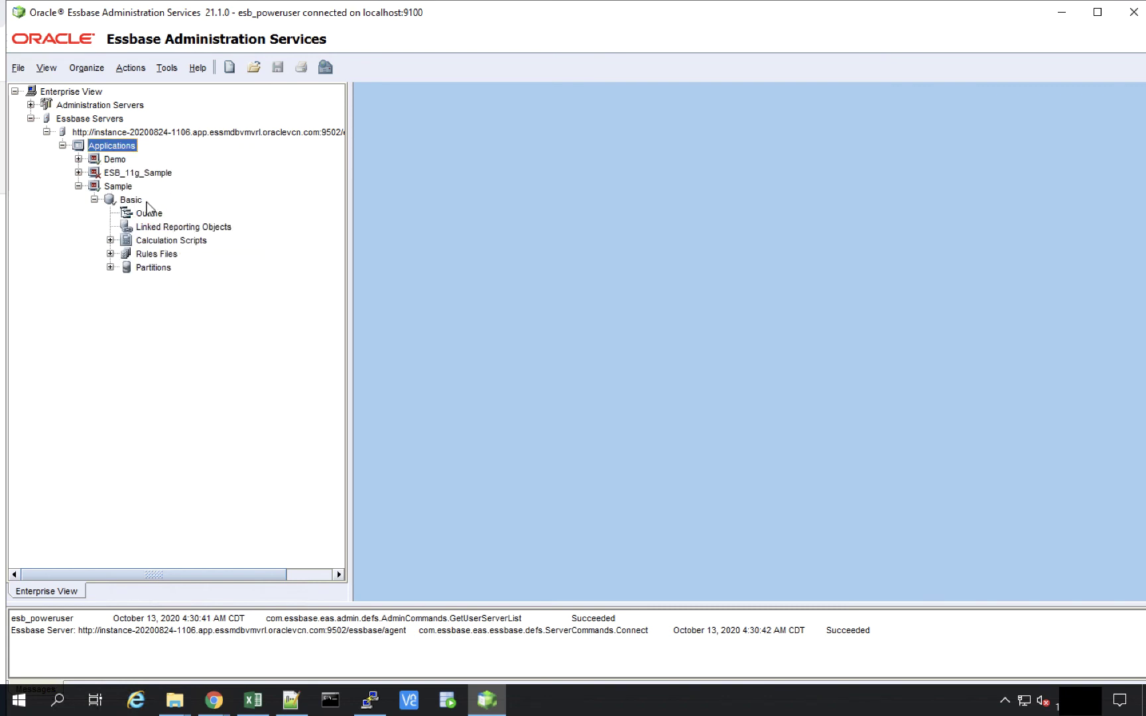
{"action": "left_click", "coordinate": [111, 159]}
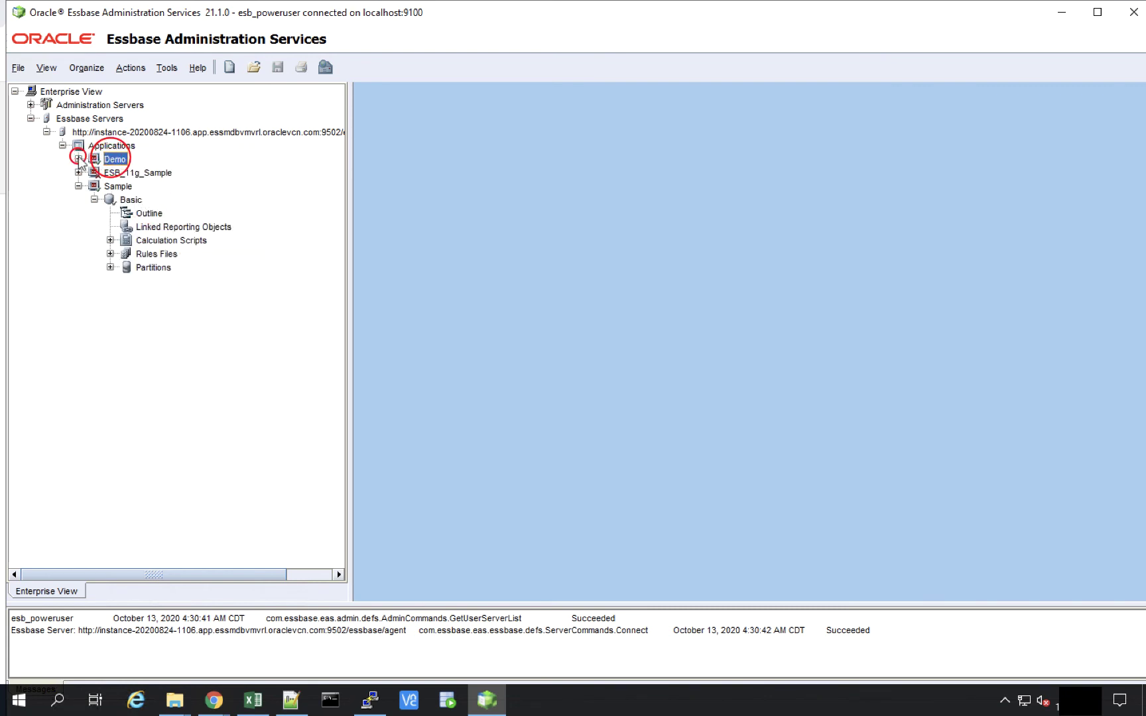
{"action": "left_click", "coordinate": [78, 159]}
{"action": "left_click", "coordinate": [94, 173]}
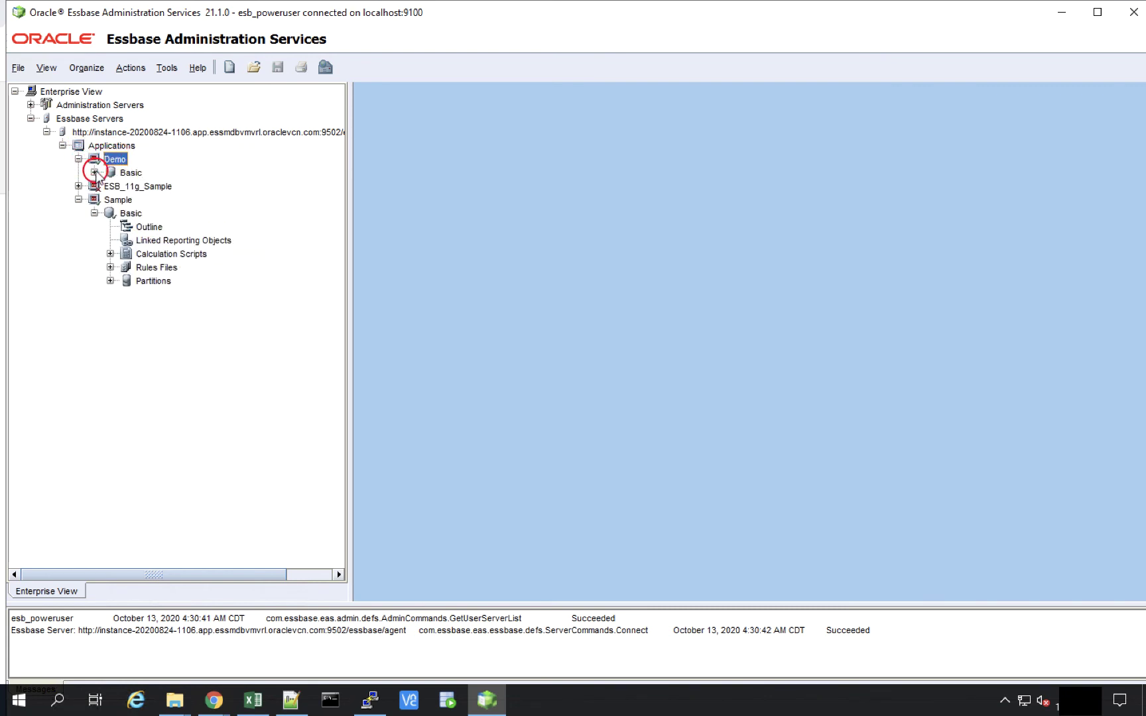
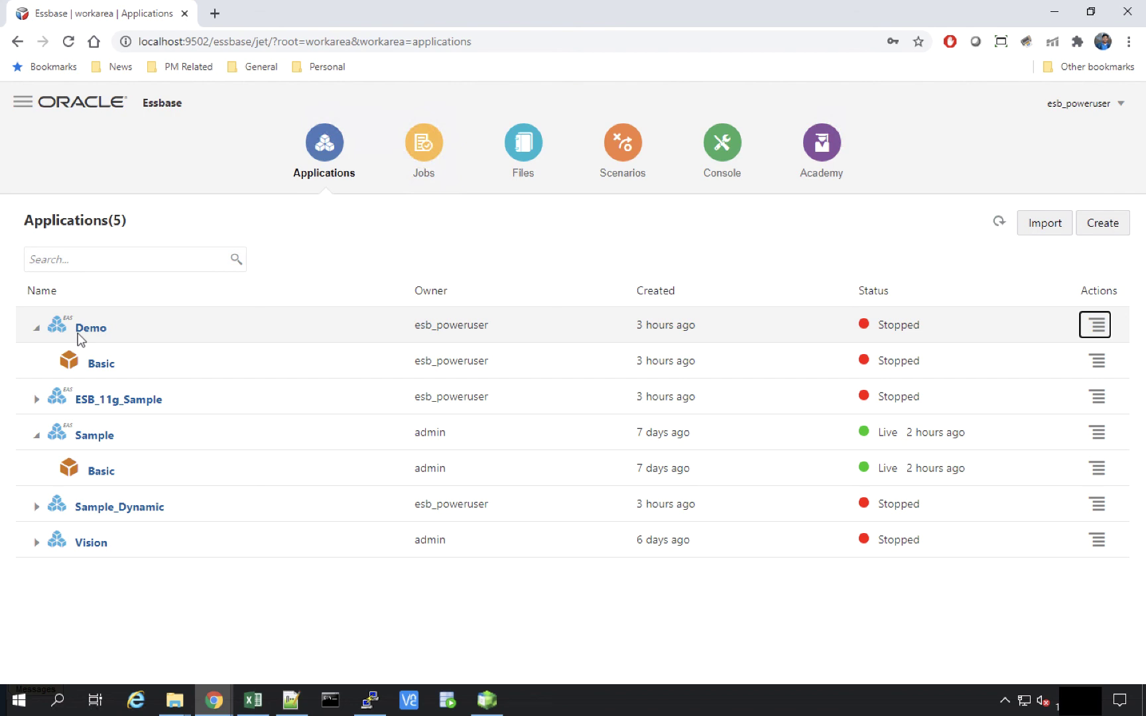
{"action": "left_click", "coordinate": [423, 147]}
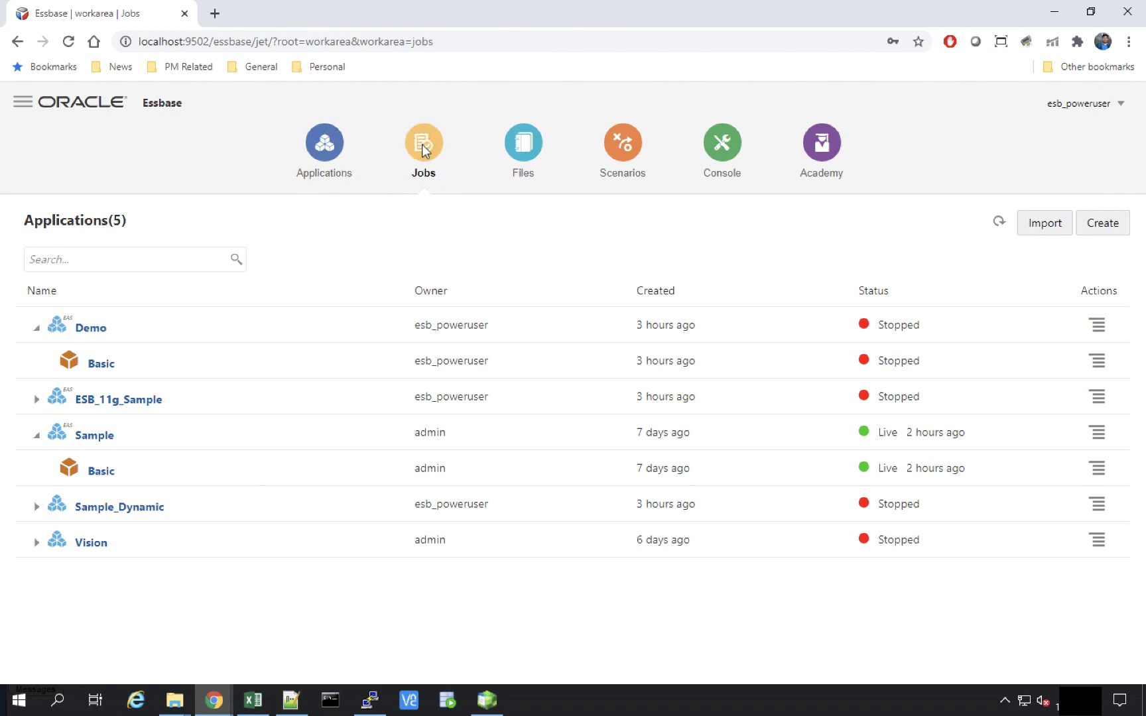
{"action": "left_click", "coordinate": [436, 346]}
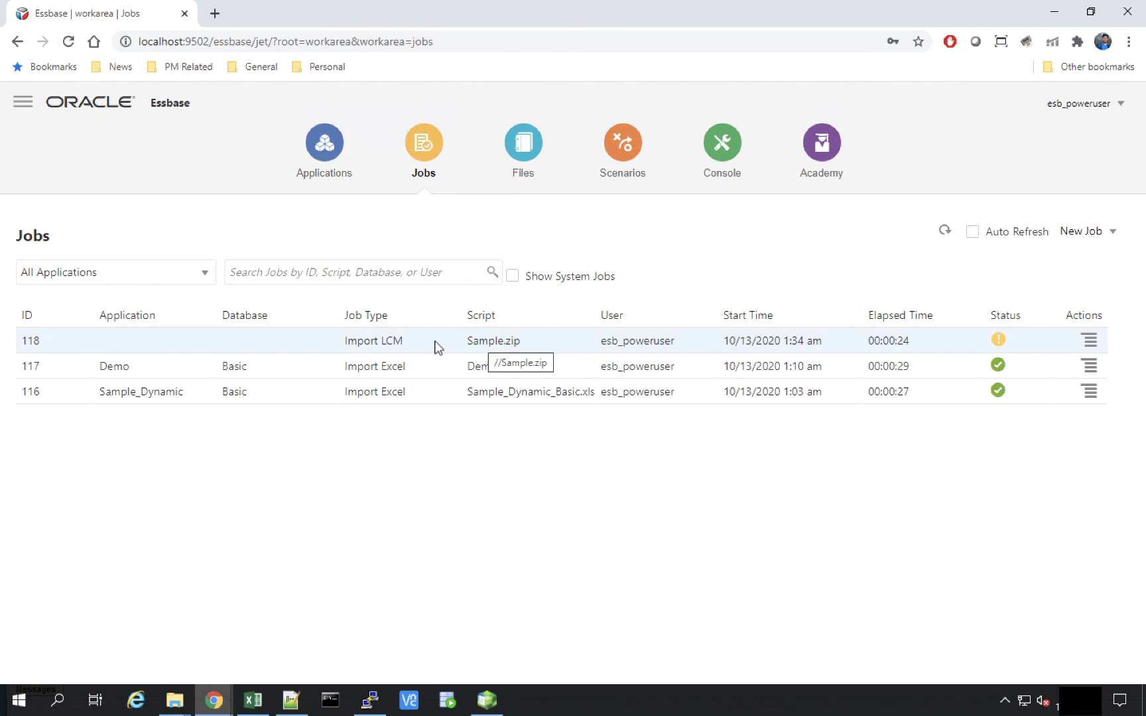
{"action": "left_click", "coordinate": [340, 144]}
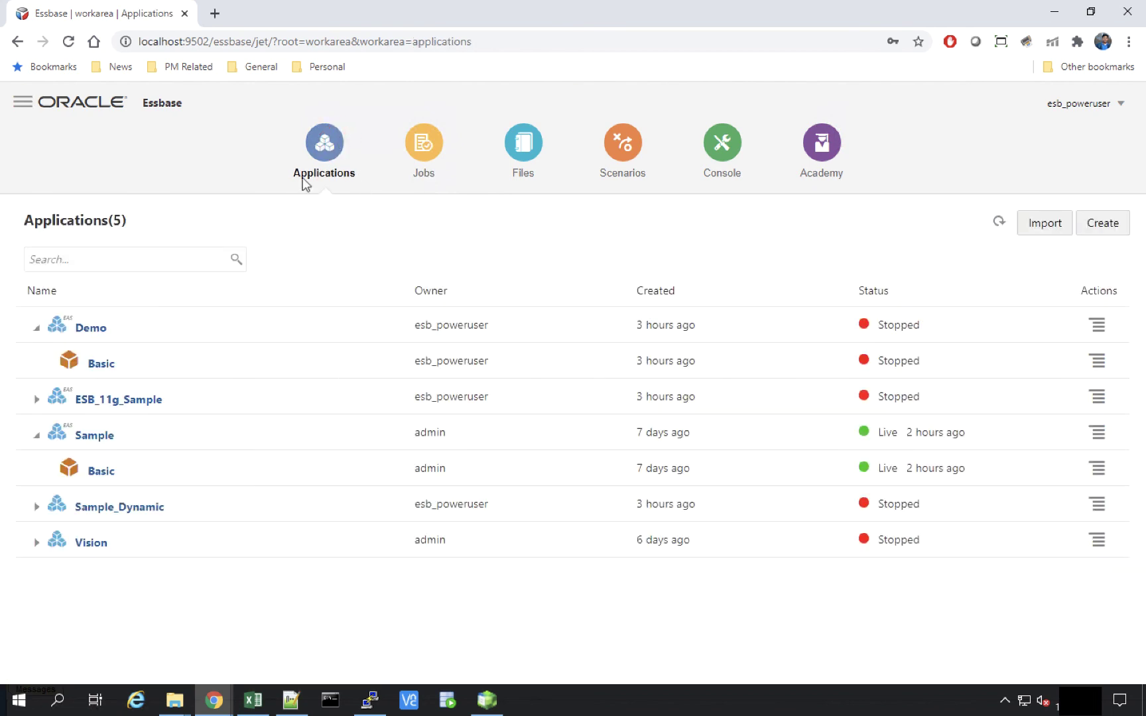
Confirm in ESB_11g_Sample's Inspect settings that it is EAS-managed, then switch to the EAS console.
{"action": "left_click", "coordinate": [79, 396]}
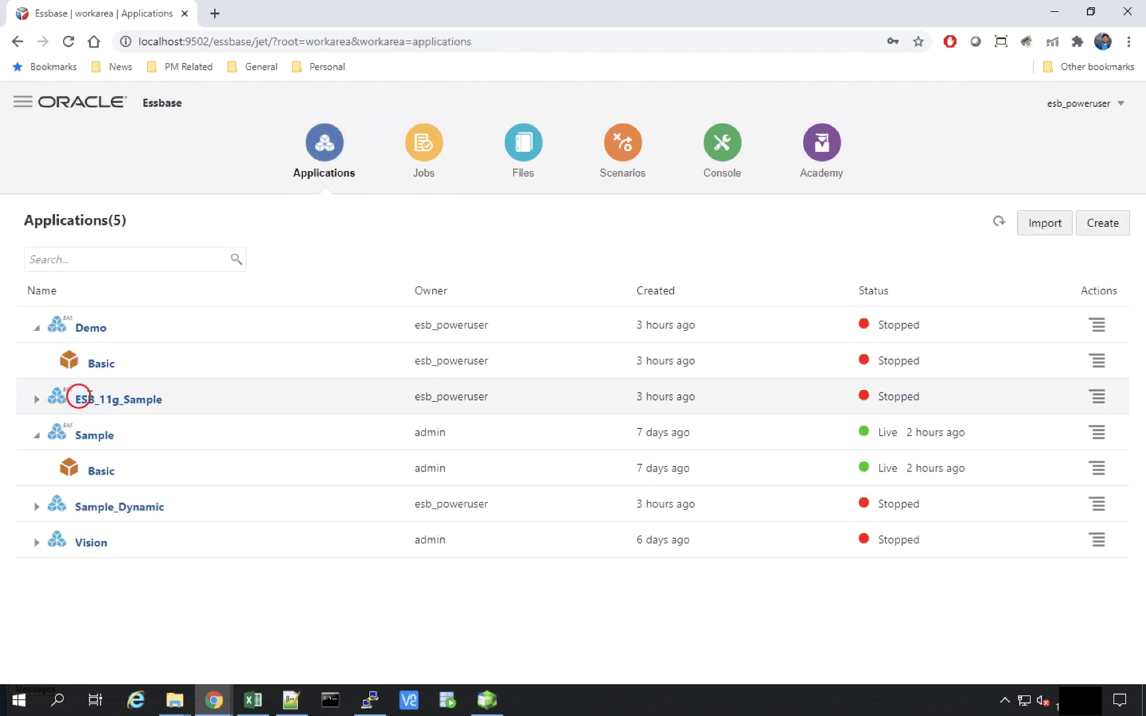
{"action": "left_click", "coordinate": [1097, 396]}
{"action": "left_click", "coordinate": [1086, 424]}
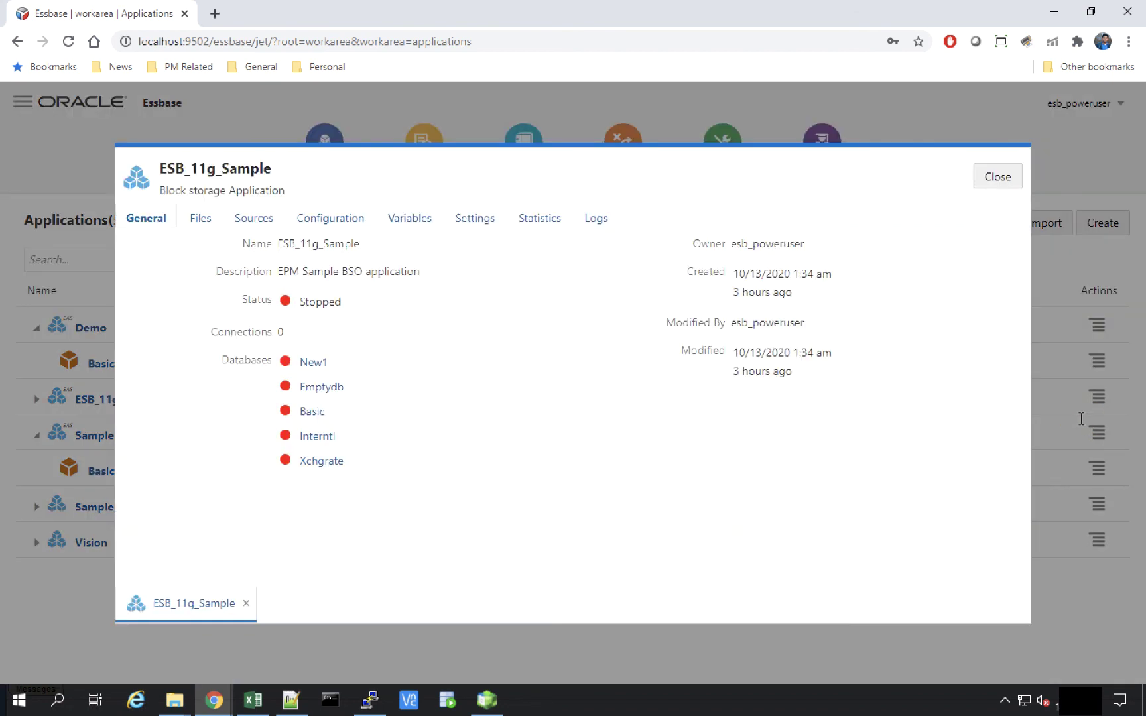
{"action": "left_click", "coordinate": [483, 224]}
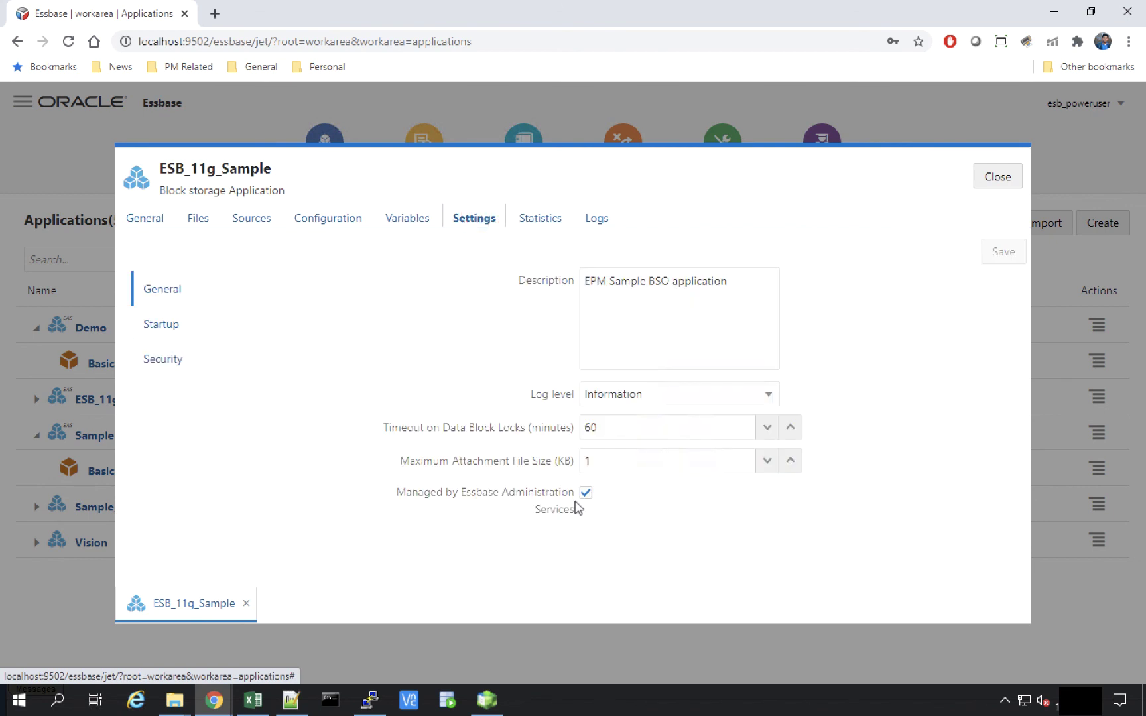
{"action": "left_click", "coordinate": [997, 179]}
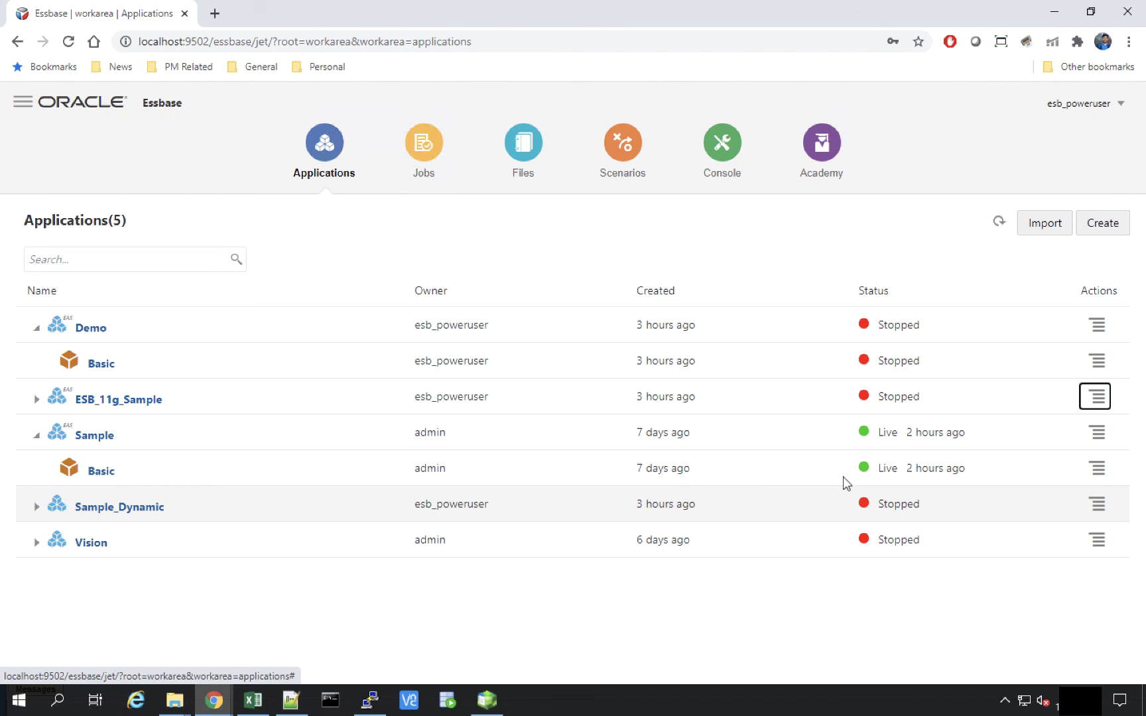
{"action": "left_click", "coordinate": [486, 704]}
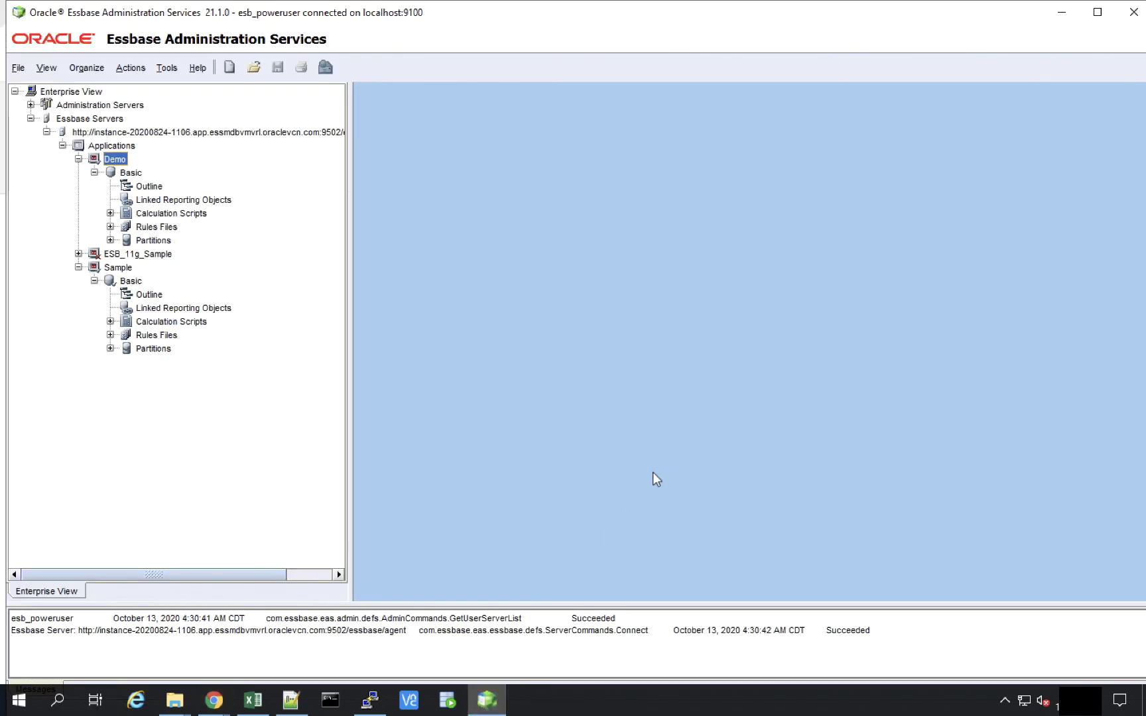